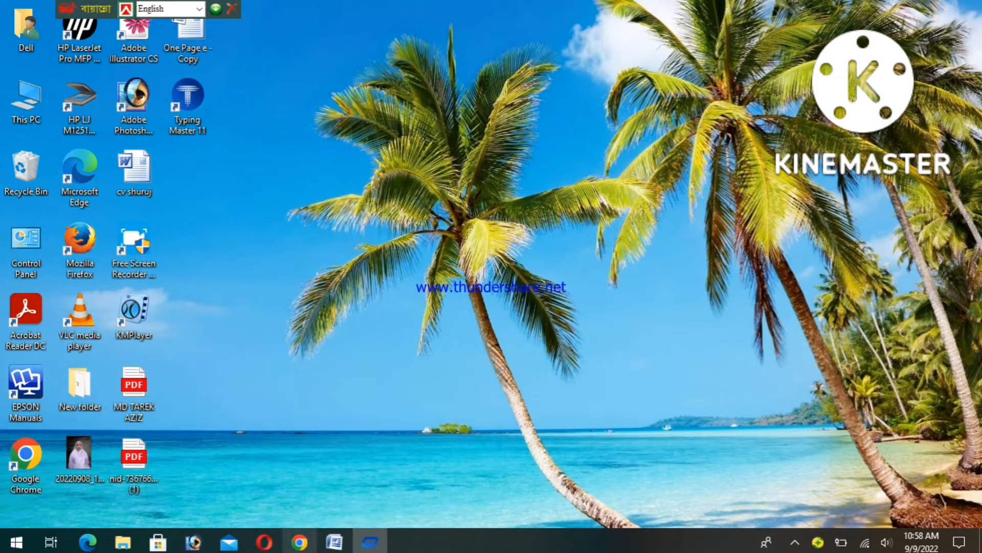
Step: Bring Chrome to the front and type 'surokha' into the address bar, correcting typos
mouse_move(299, 543)
left_click(290, 514)
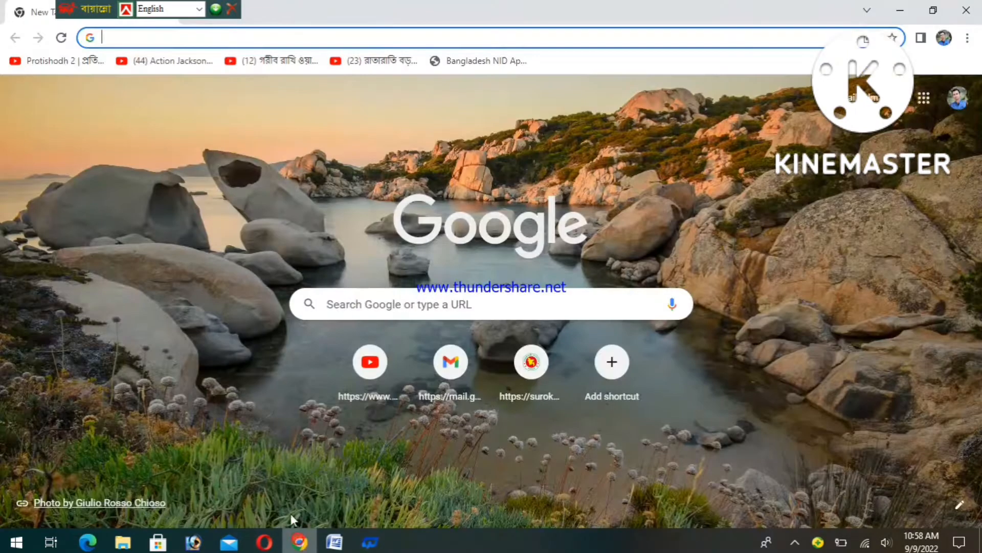
left_click(139, 38)
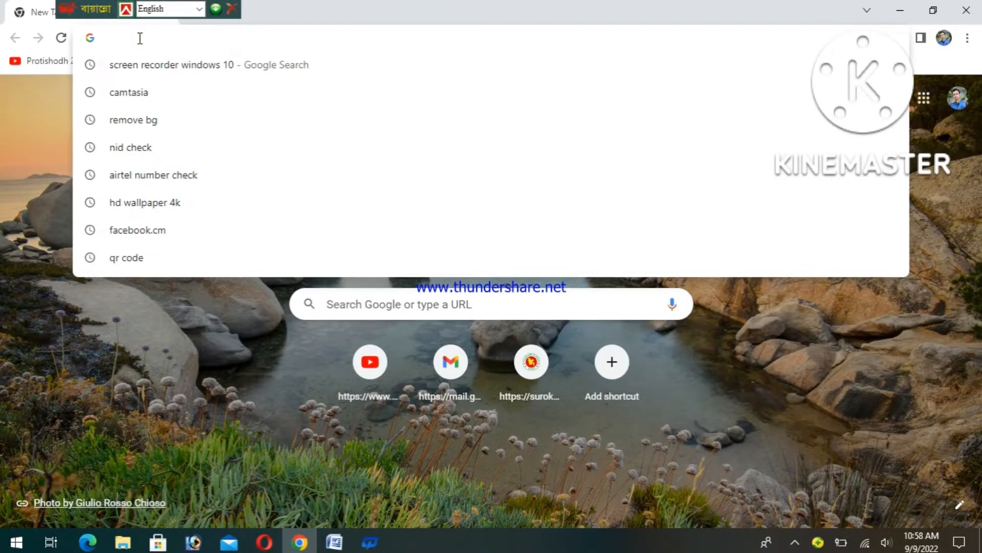
type("sur")
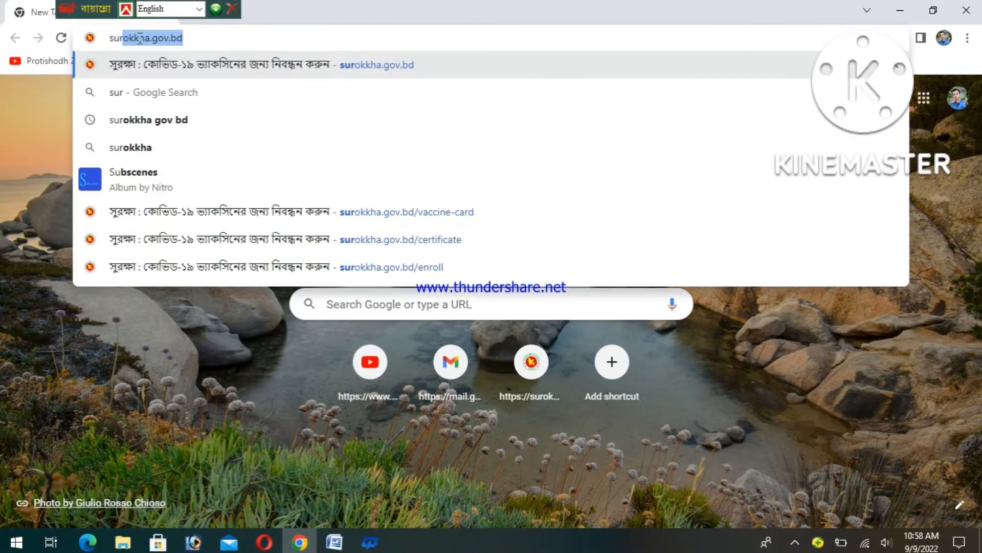
type("kja")
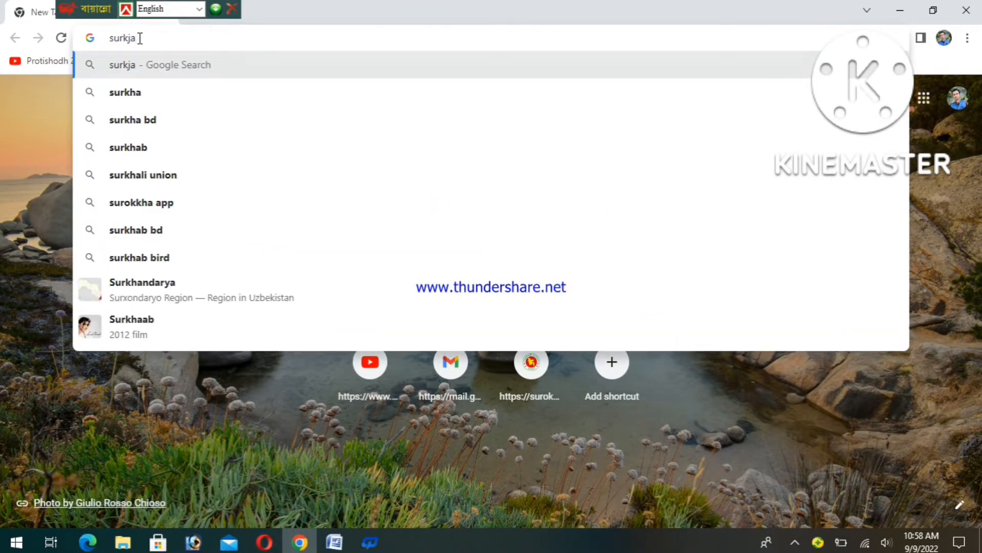
key("BackSpace")
key("BackSpace")
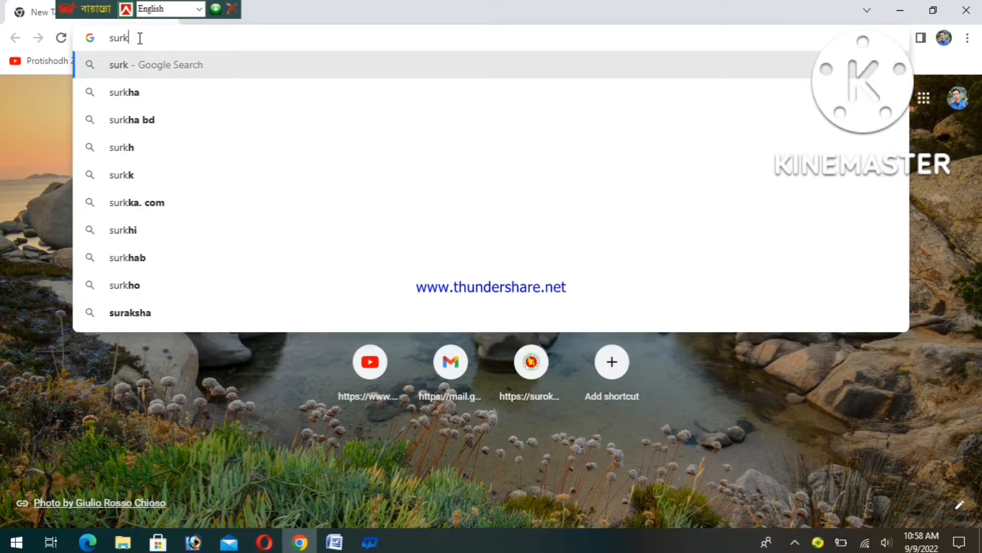
key("BackSpace")
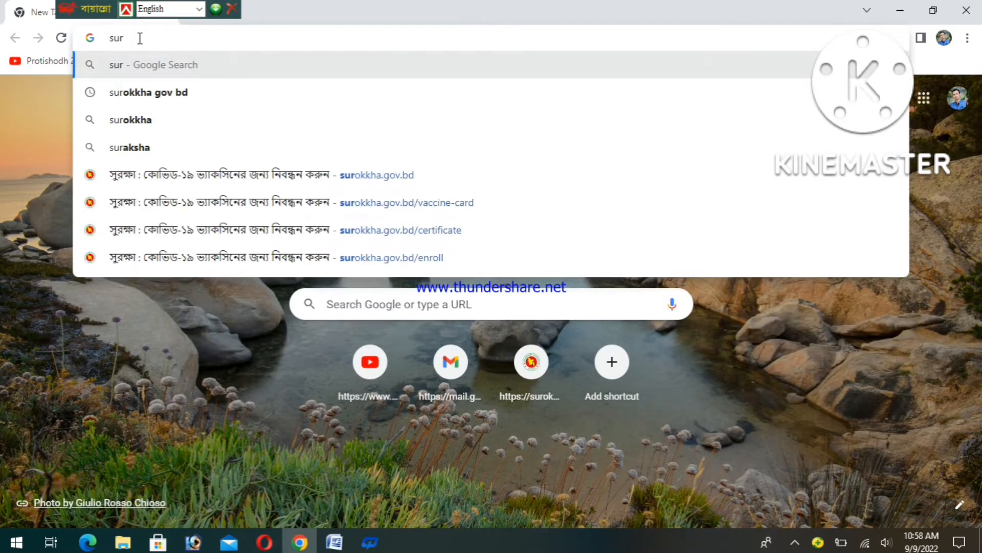
type("okha")
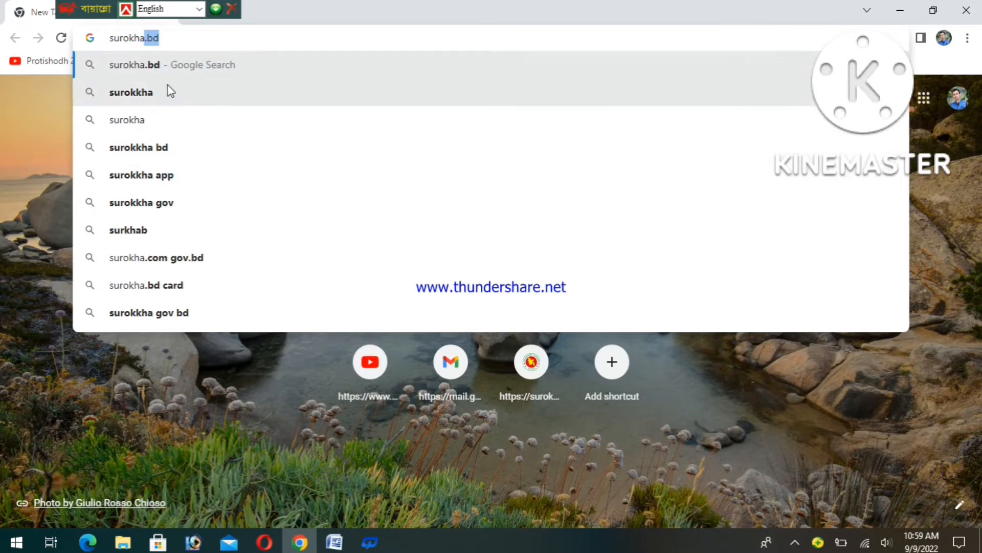
key("BackSpace")
key("BackSpace")
key("BackSpace")
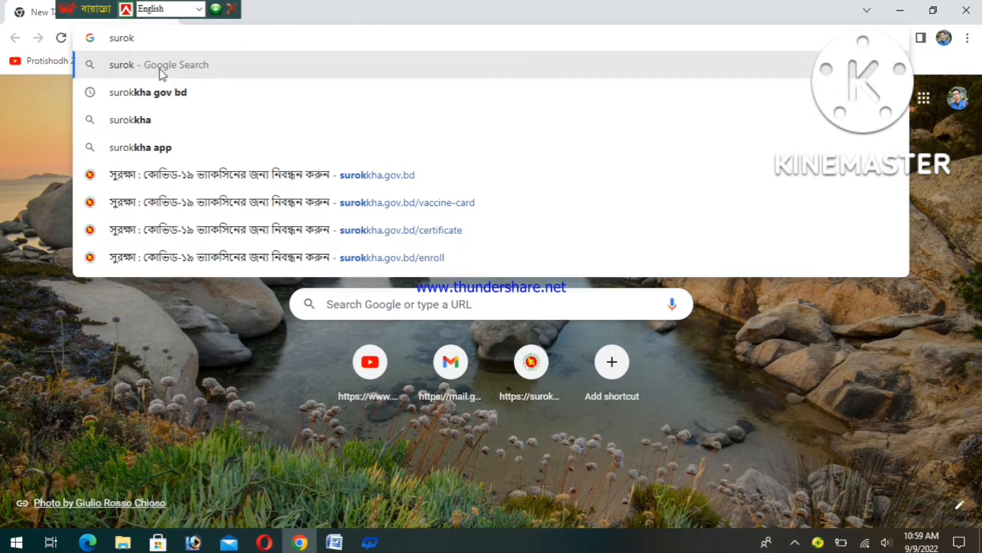
Step: Open surokkha.gov.bd from the search results and go through টিকা কার্ড to the নিবন্ধন registration page
left_click(147, 97)
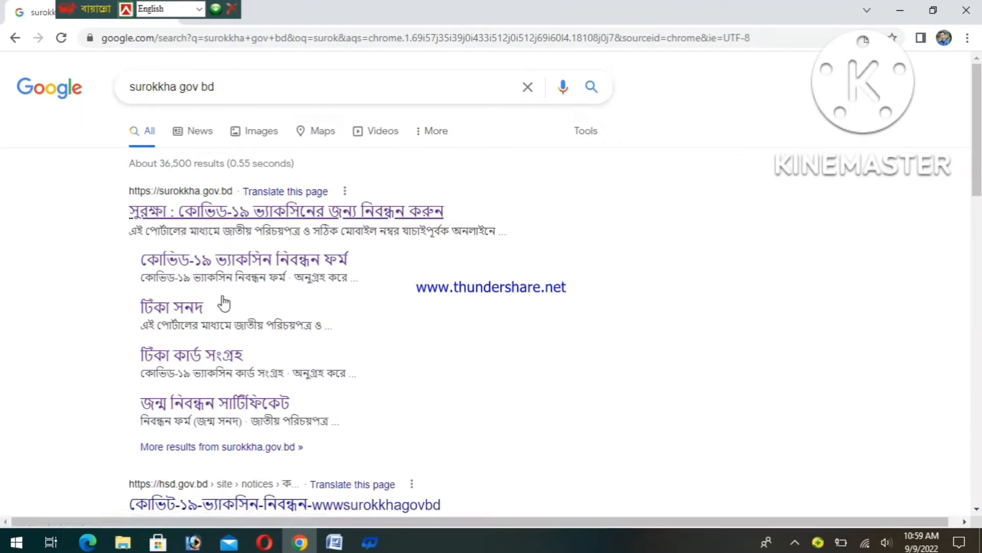
left_click(252, 213)
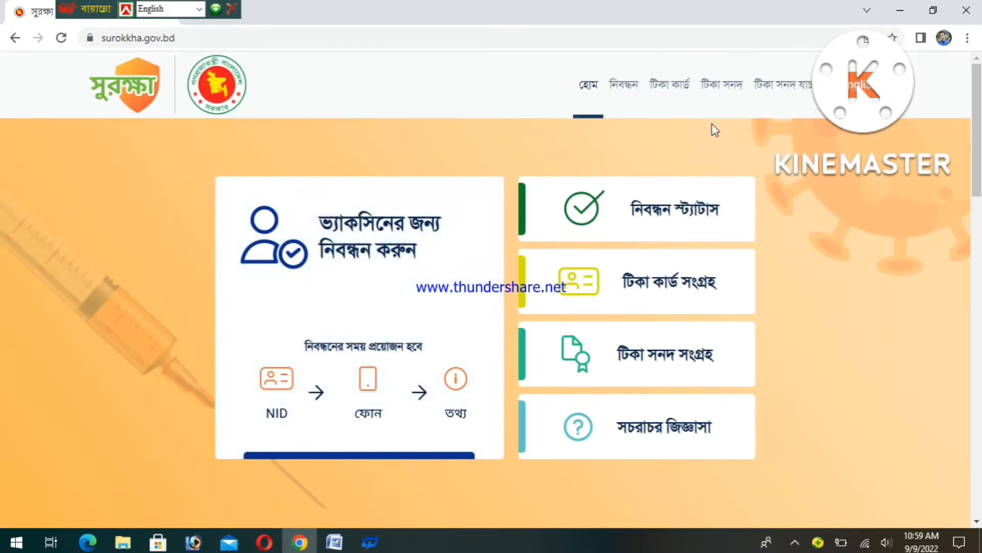
left_click(674, 96)
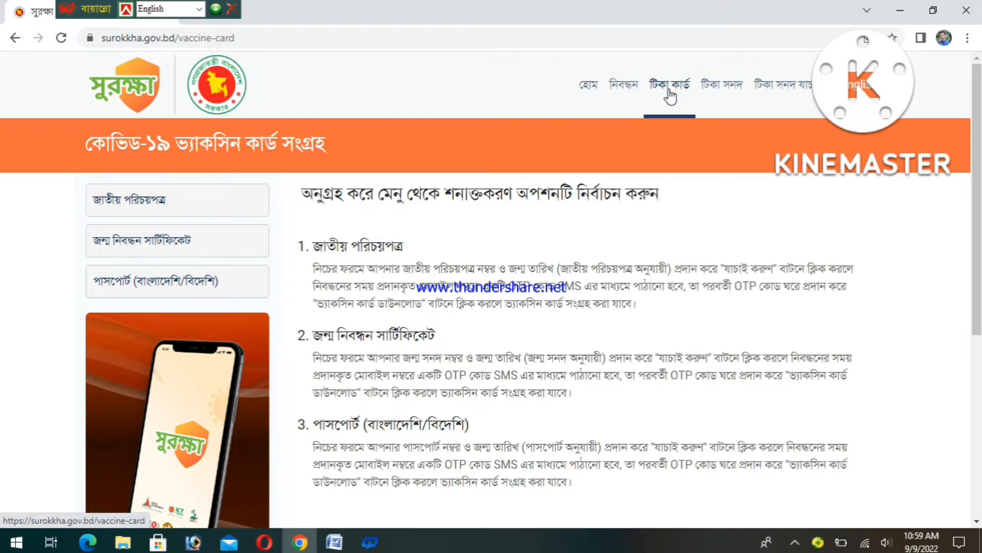
left_click(136, 205)
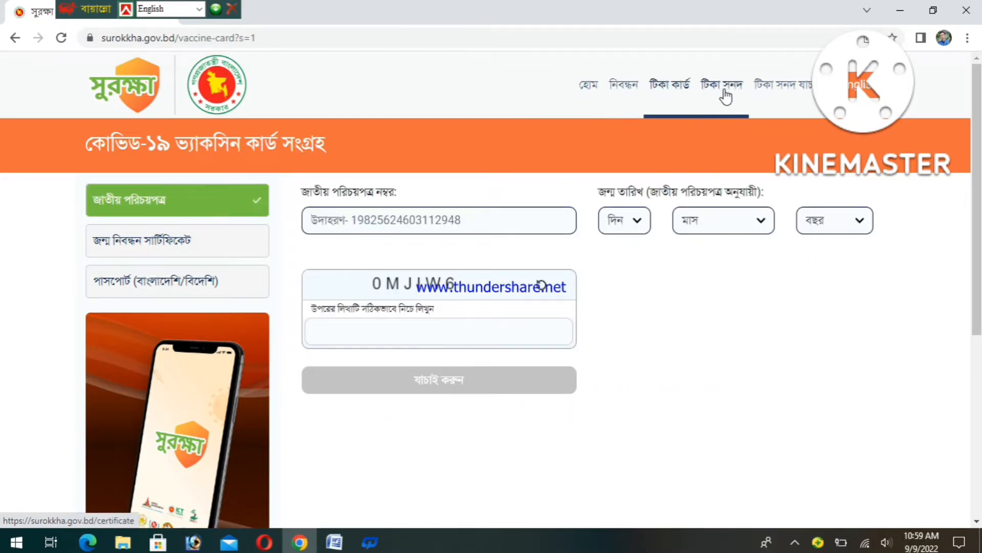
left_click(635, 101)
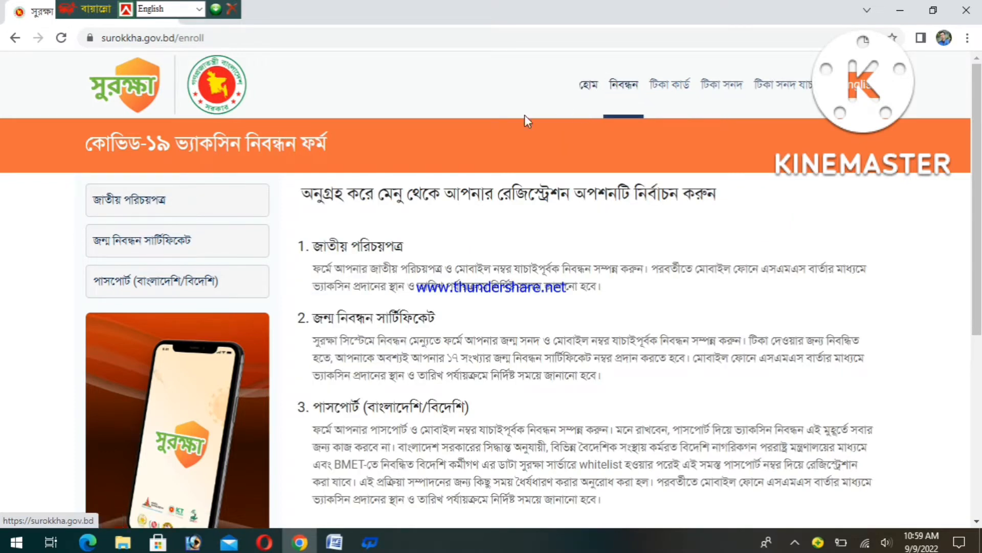
Step: Start an NID registration in নাগরিক নিবন্ধন (১৮ বছর ও তদূর্ধ) and enter the national ID number
left_click(163, 205)
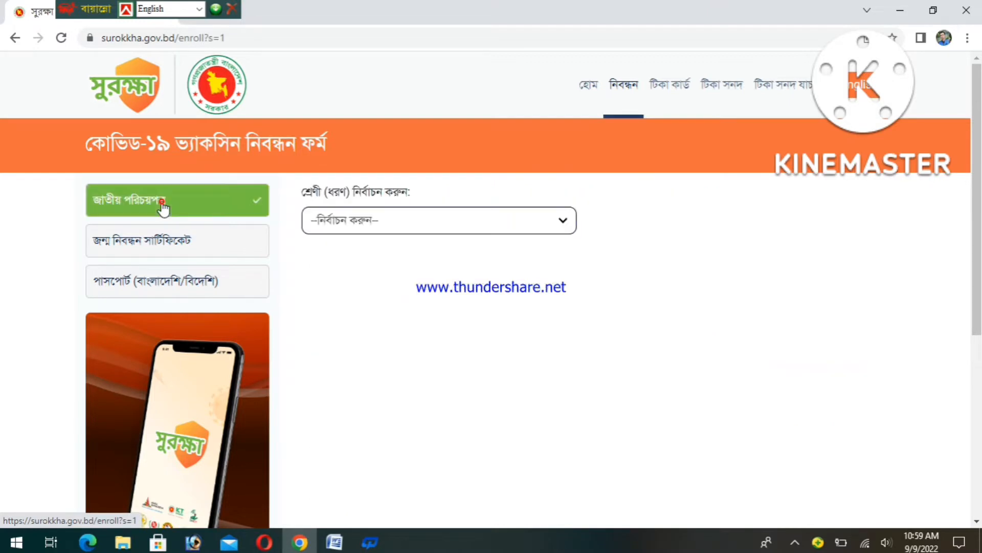
left_click(373, 222)
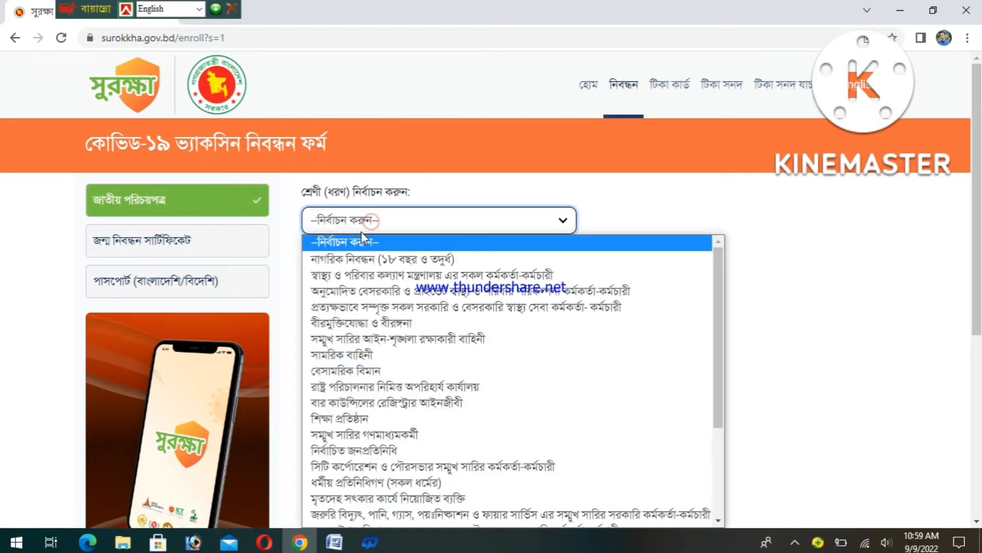
left_click(365, 261)
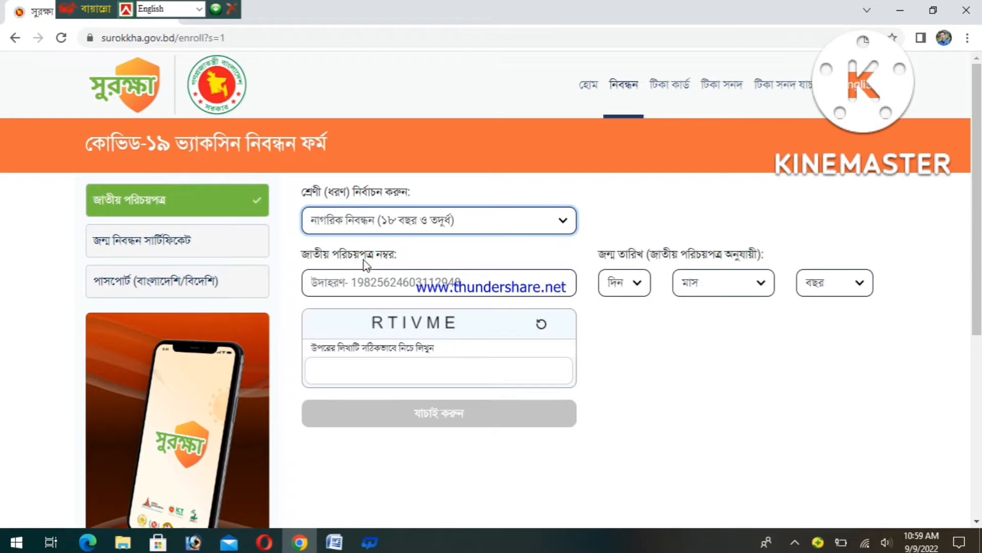
left_click(384, 285)
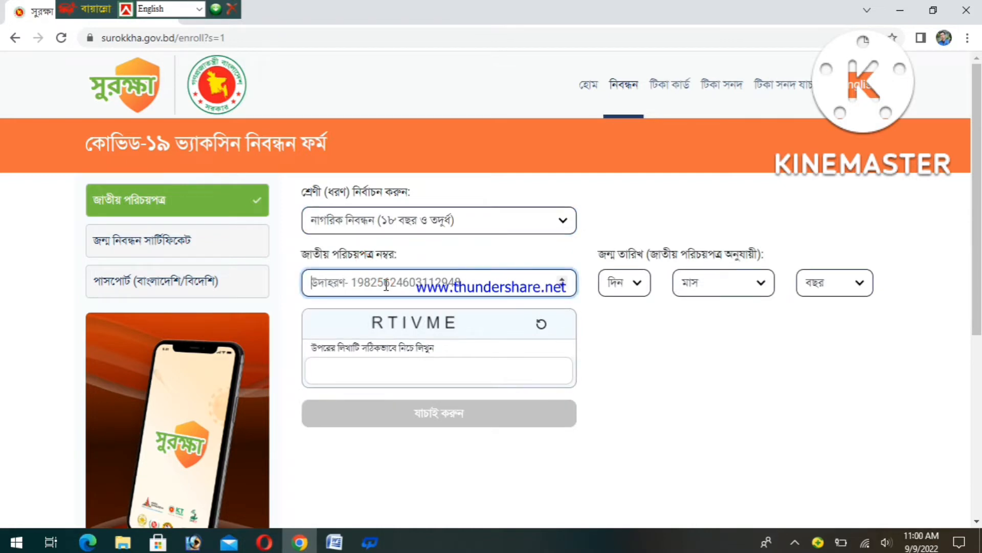
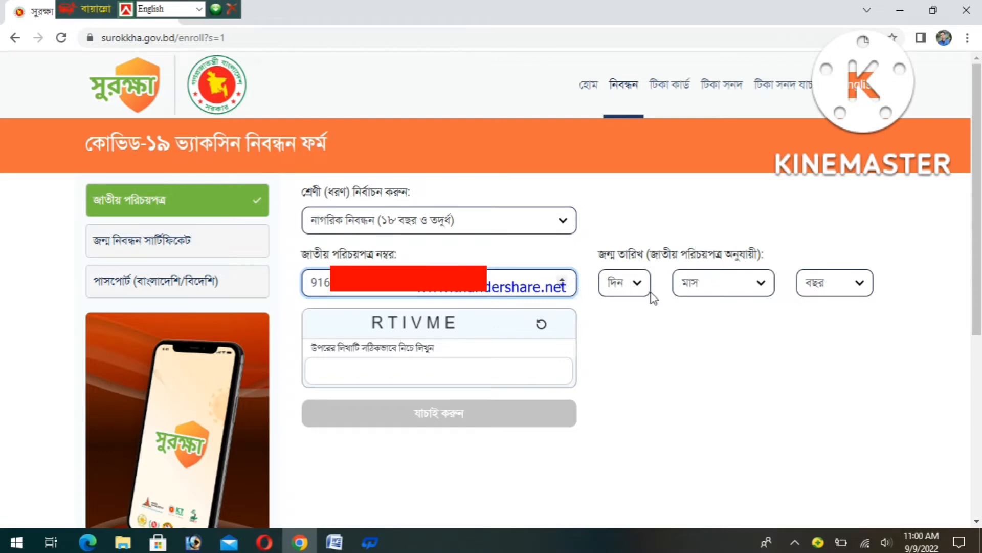
Step: Set the birth date to 27 May ২০০১ using the day, month and year dropdowns
left_click(636, 285)
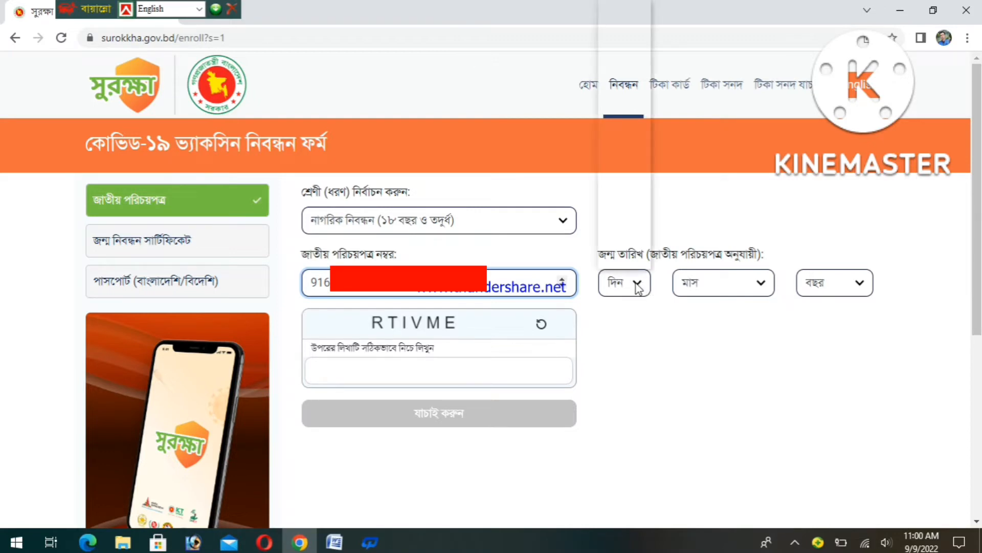
scroll(614, 204, "down", 5)
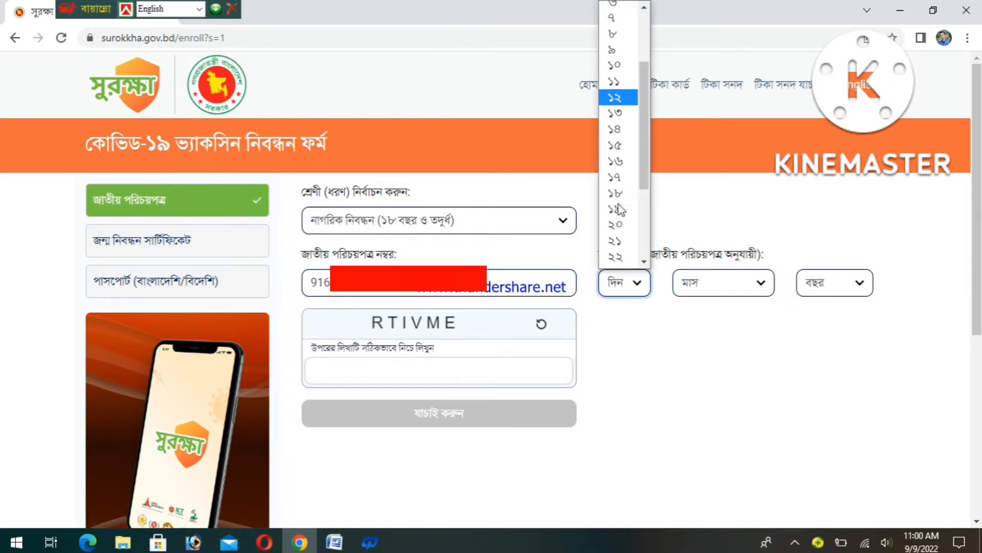
left_click(616, 199)
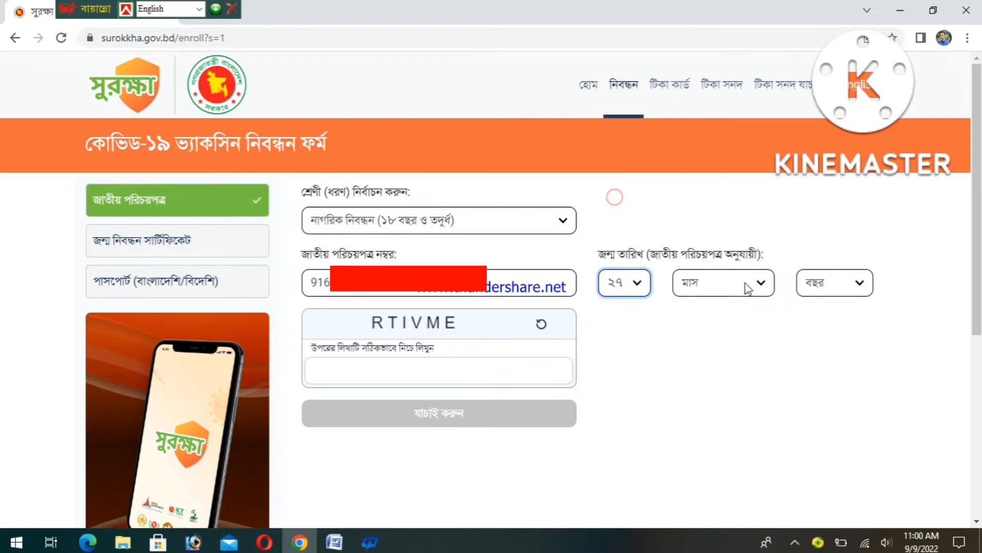
left_click(764, 281)
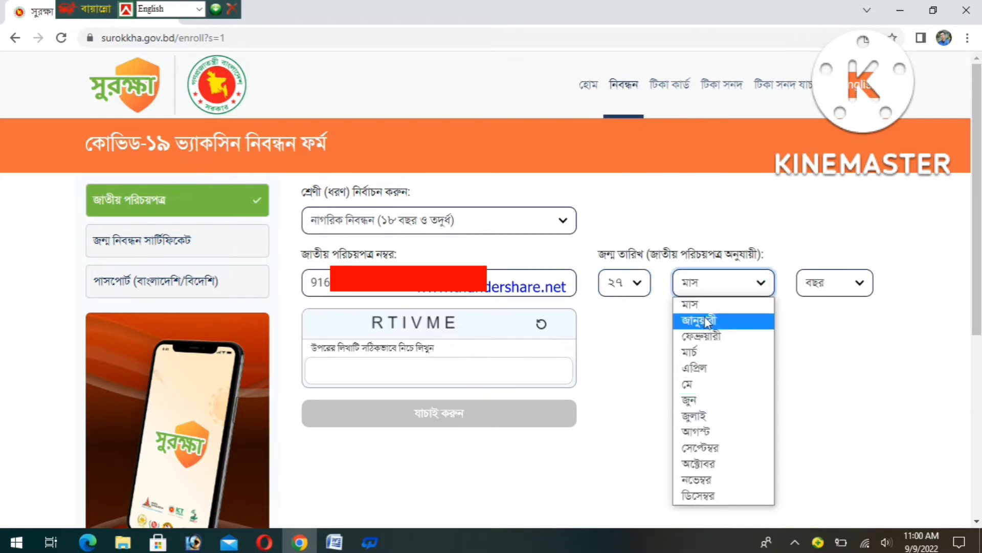
left_click(708, 389)
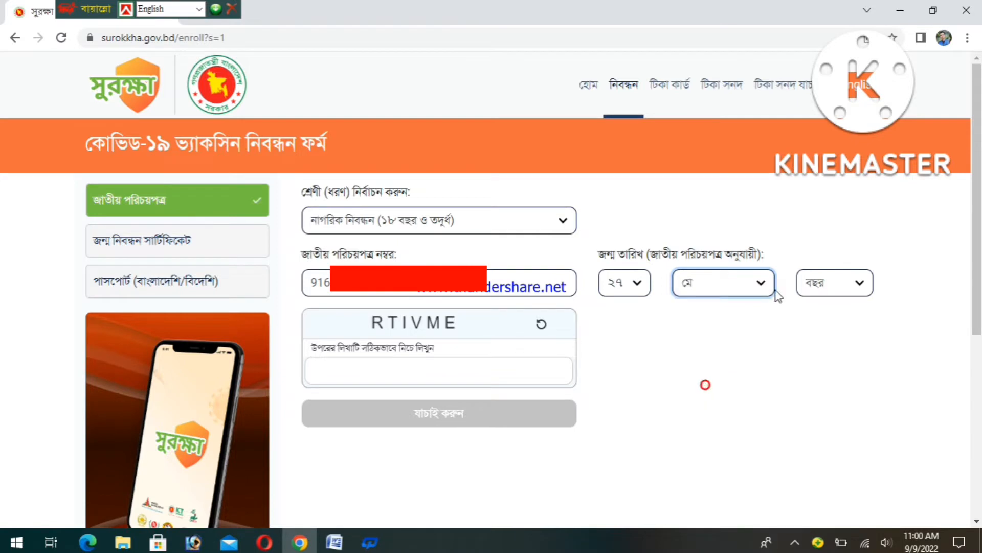
left_click(853, 282)
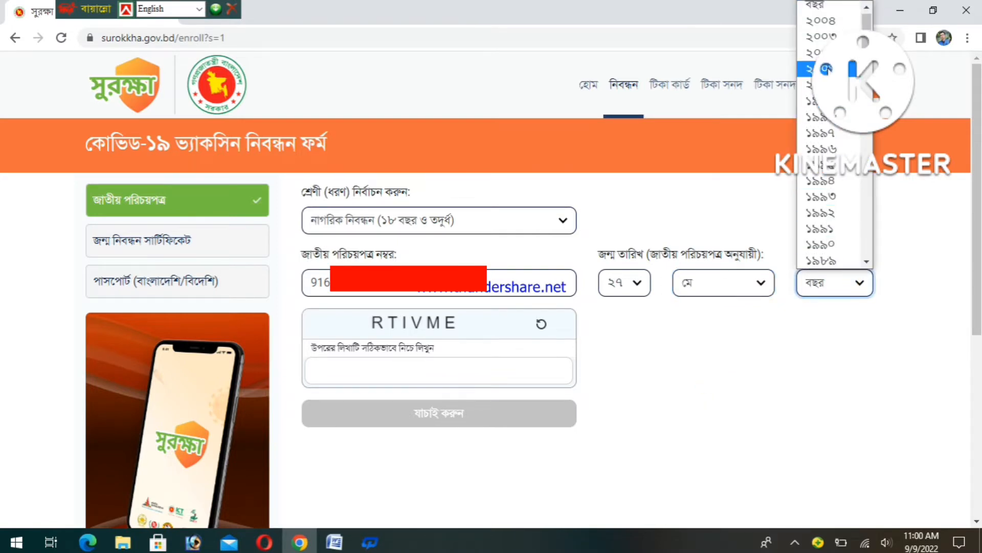
left_click(824, 68)
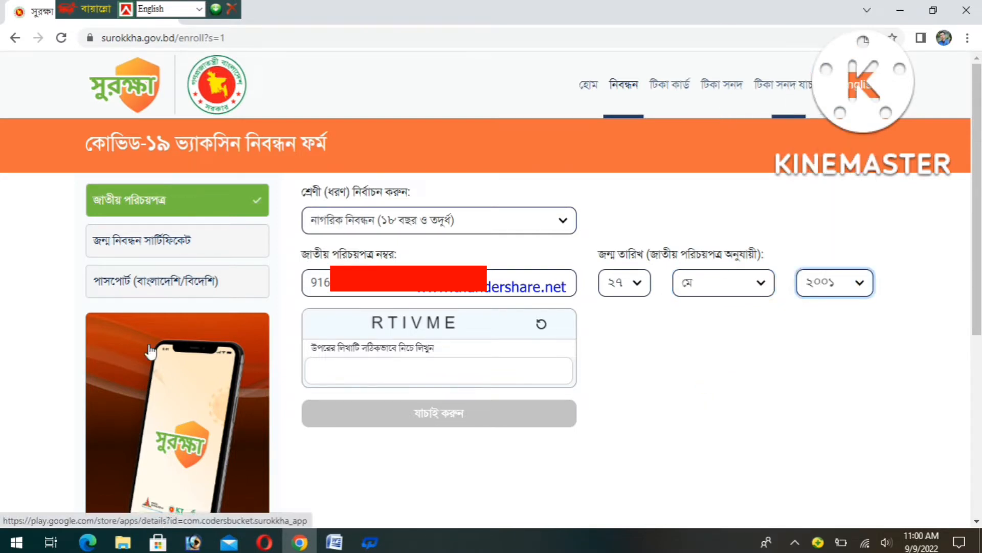
Step: Enter the captcha text and verify the NID with যাচাই করুন
left_click(397, 370)
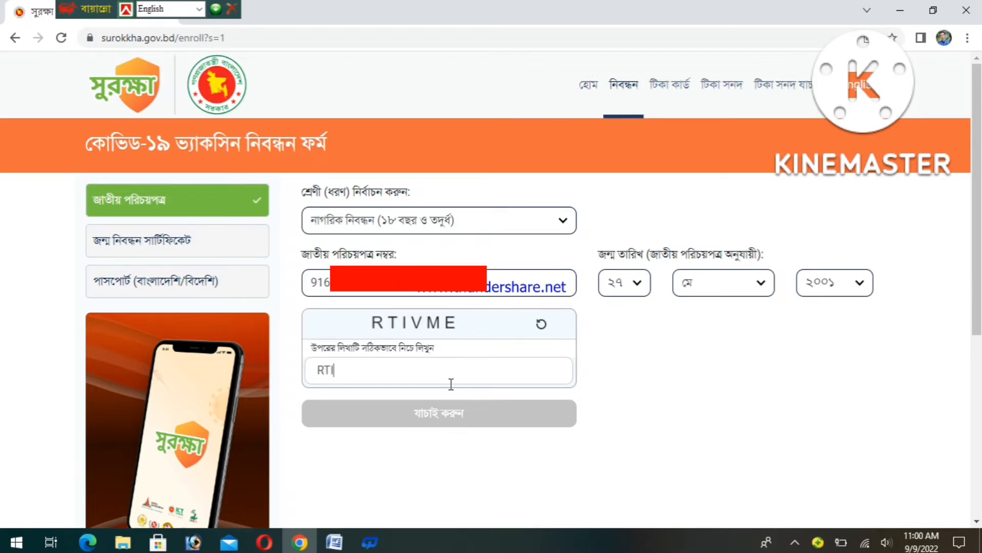
type("VME")
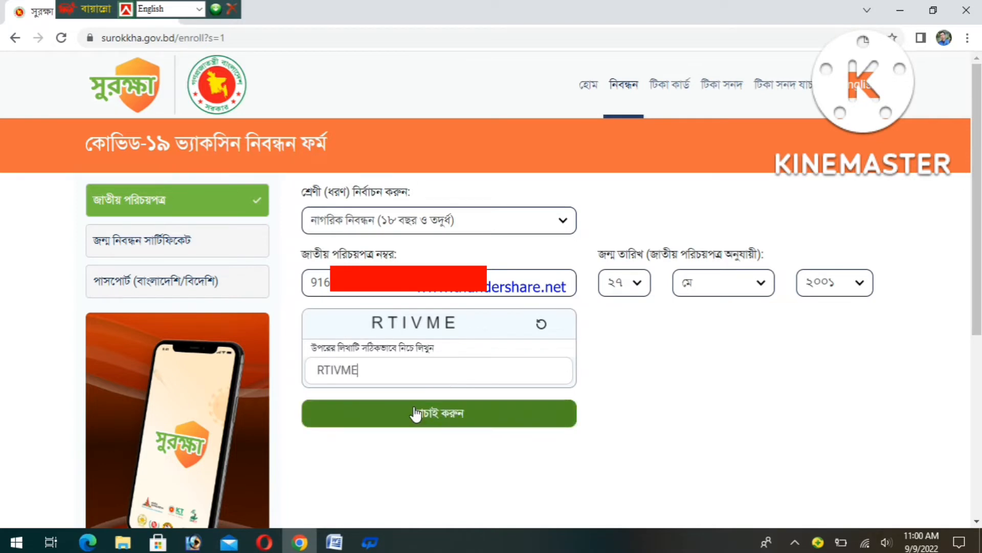
left_click(421, 415)
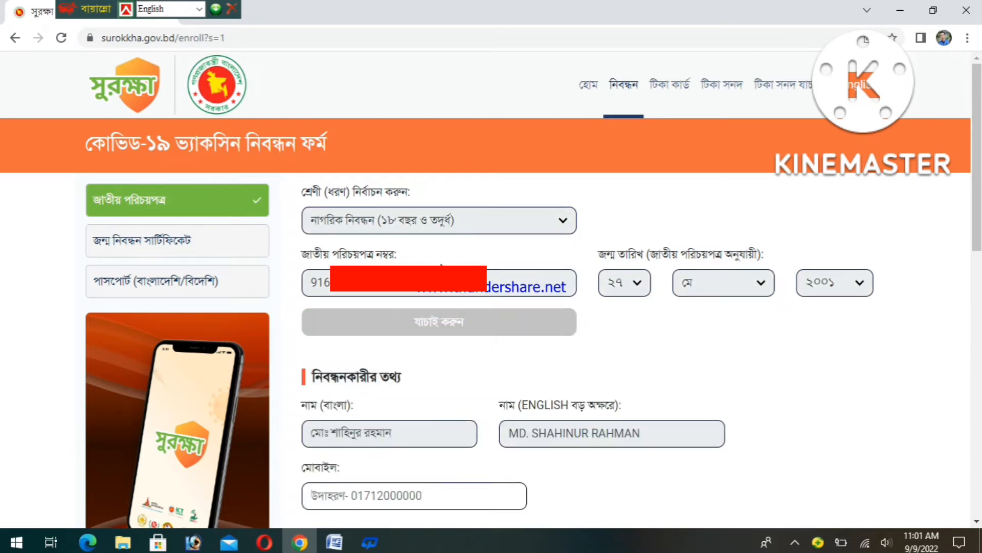
Step: Enter the registrant's mobile number
scroll(517, 329, "down", 3)
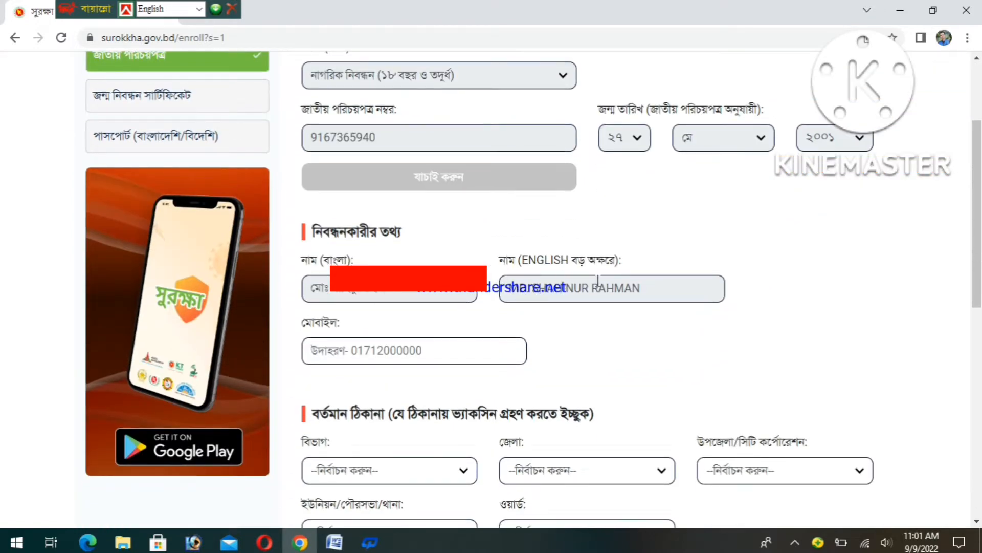
scroll(383, 353, "down", 3)
left_click(373, 210)
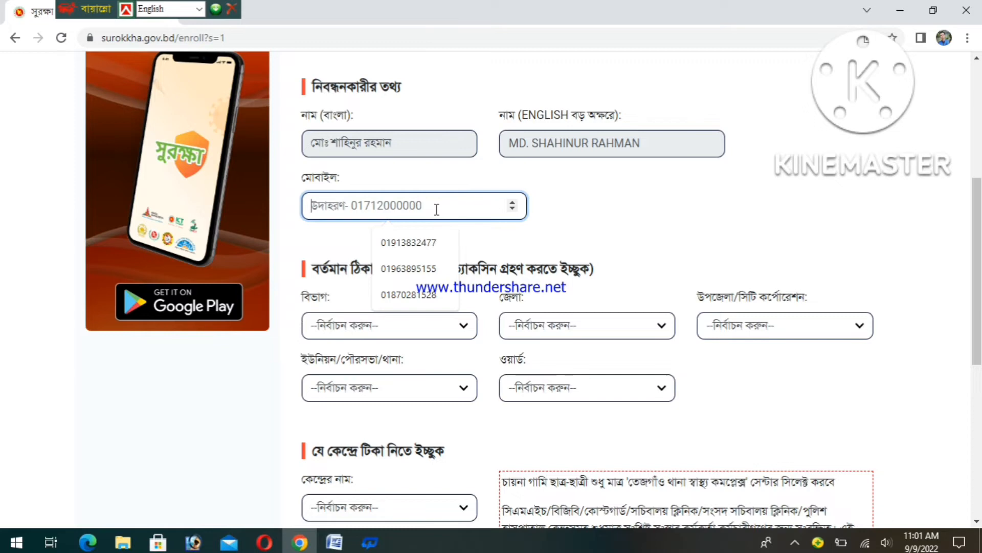
type("01")
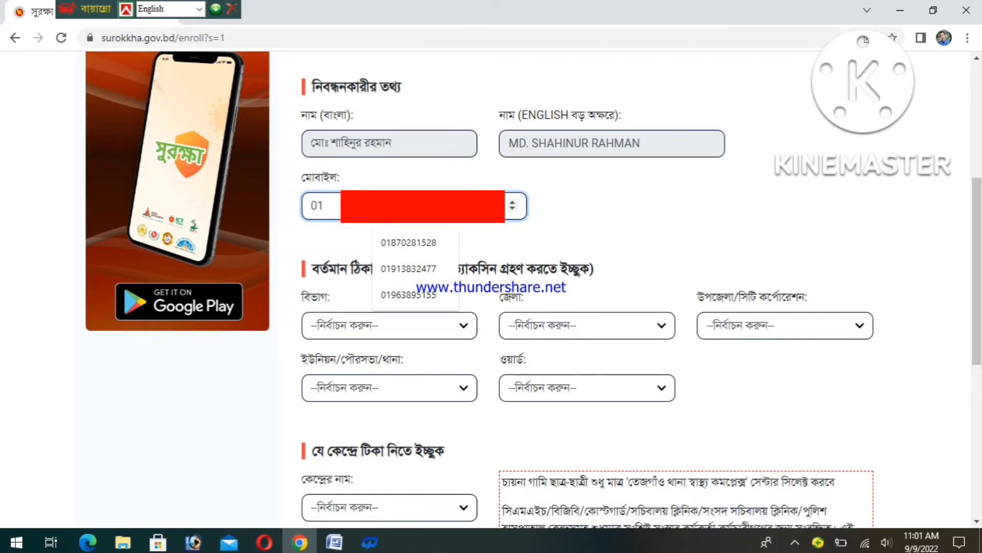
type("716")
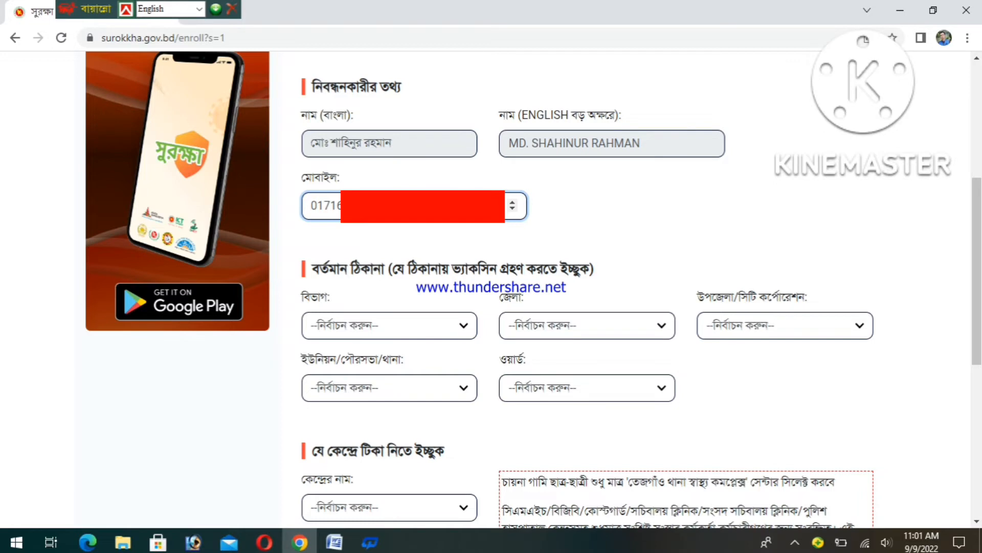
Step: Set the present address to রংপুর, কুড়িগ্রাম, কুড়িগ্রাম সদর, কুড়িগ্রাম পৌরসভা, ward ২
left_click(459, 324)
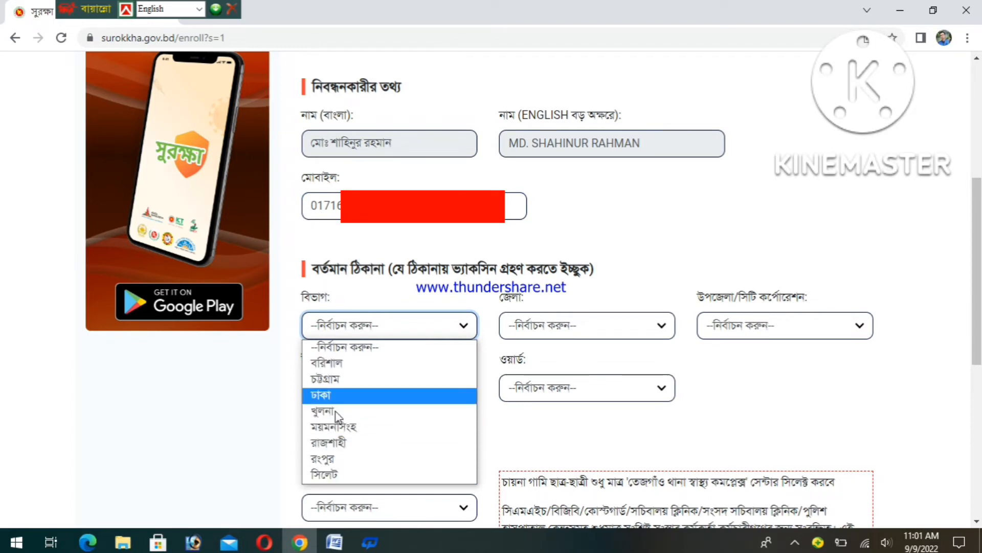
left_click(333, 458)
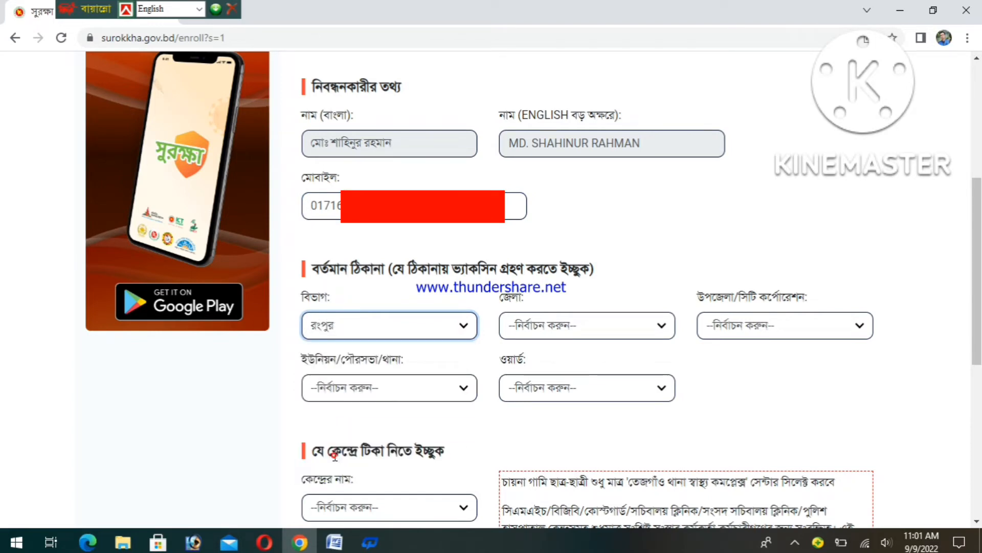
left_click(563, 323)
left_click(540, 380)
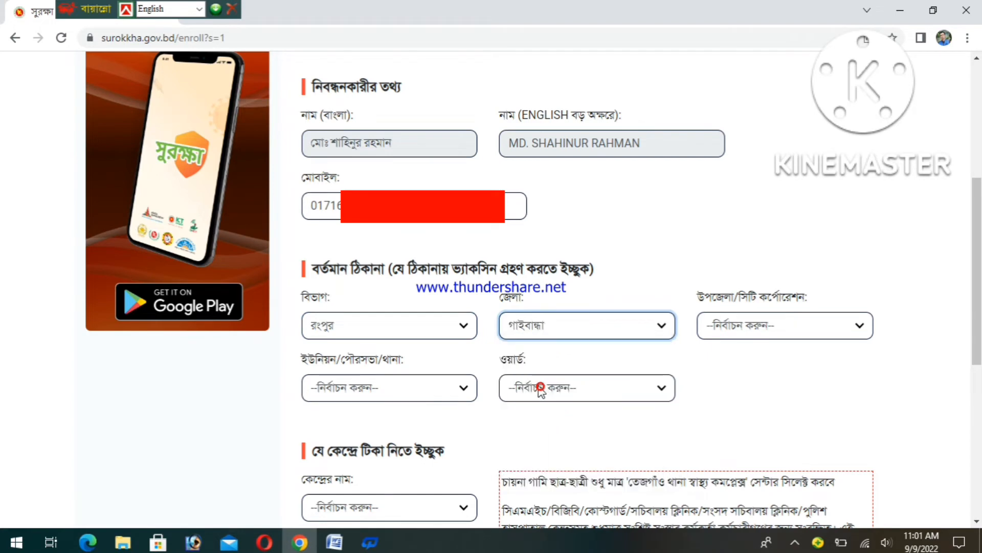
left_click(544, 324)
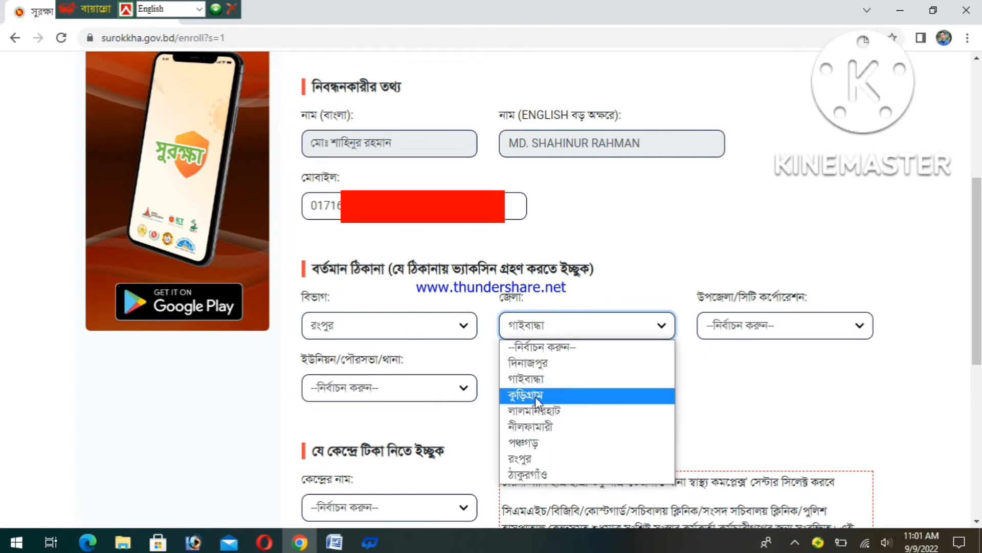
left_click(535, 396)
left_click(790, 330)
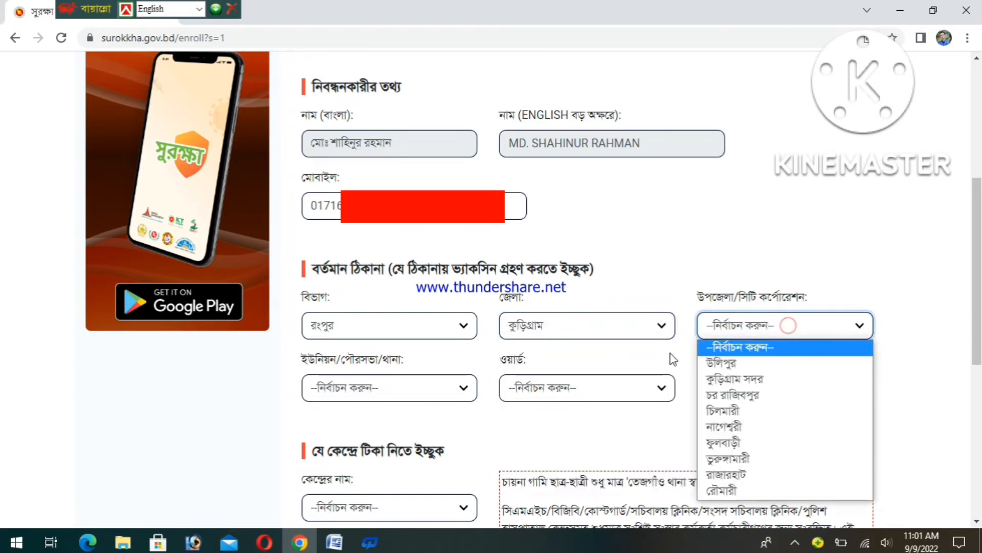
left_click(748, 380)
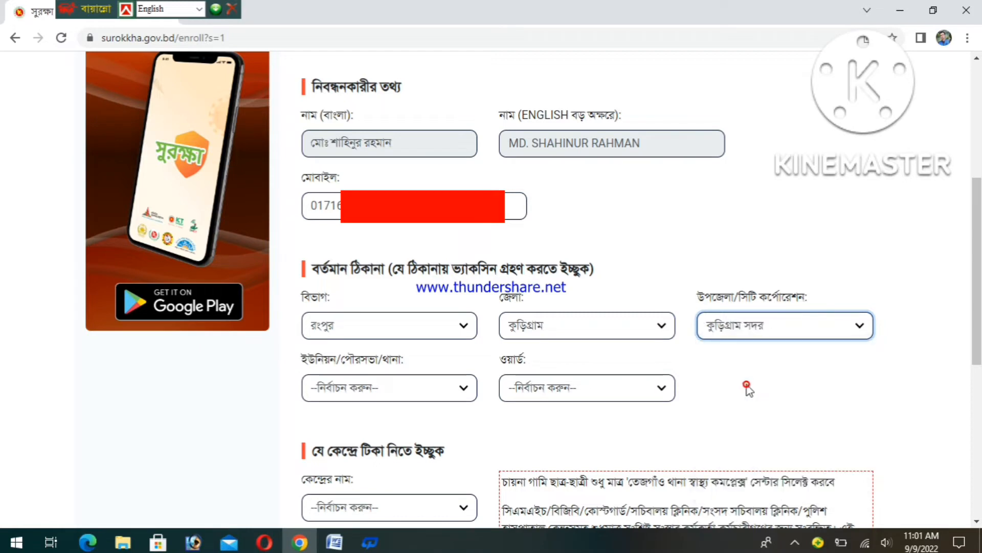
left_click(462, 390)
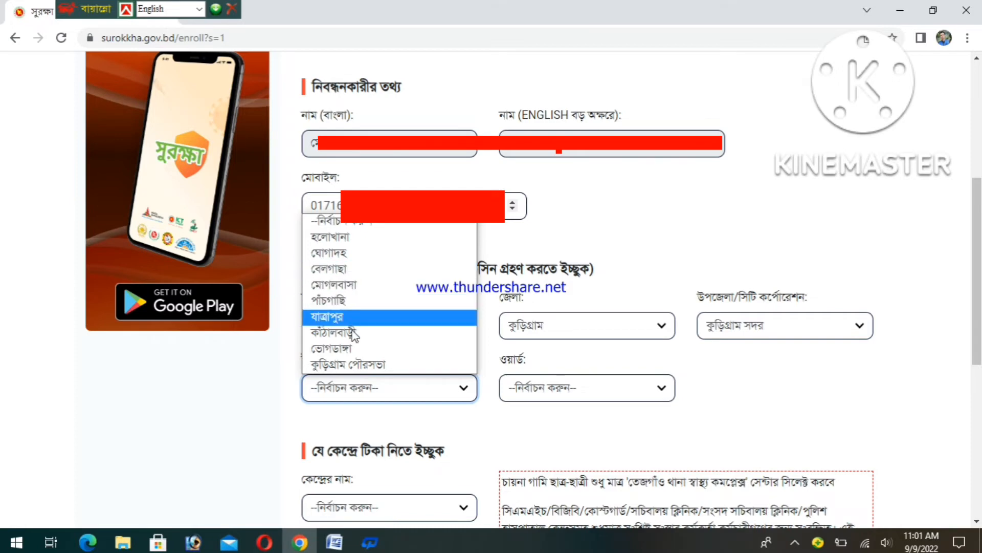
left_click(374, 362)
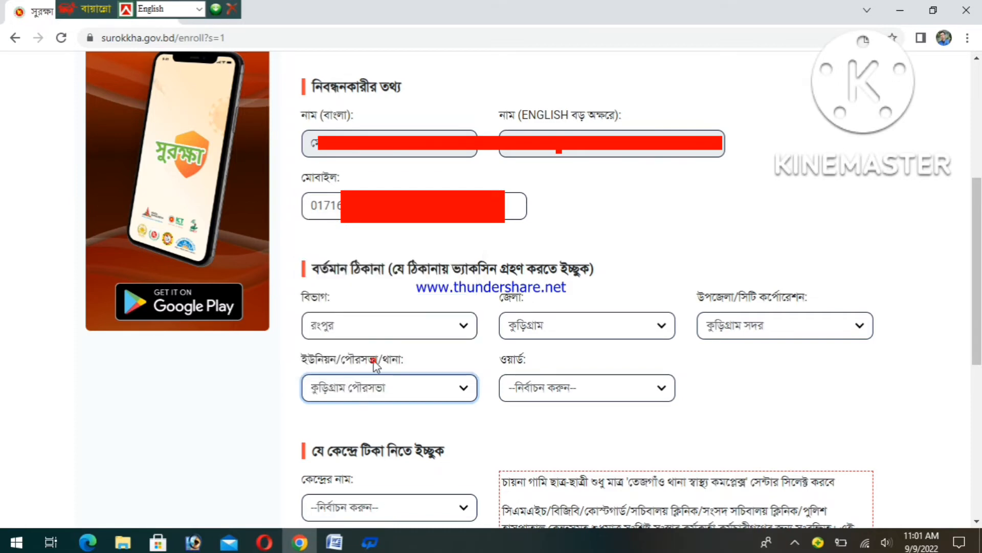
left_click(660, 387)
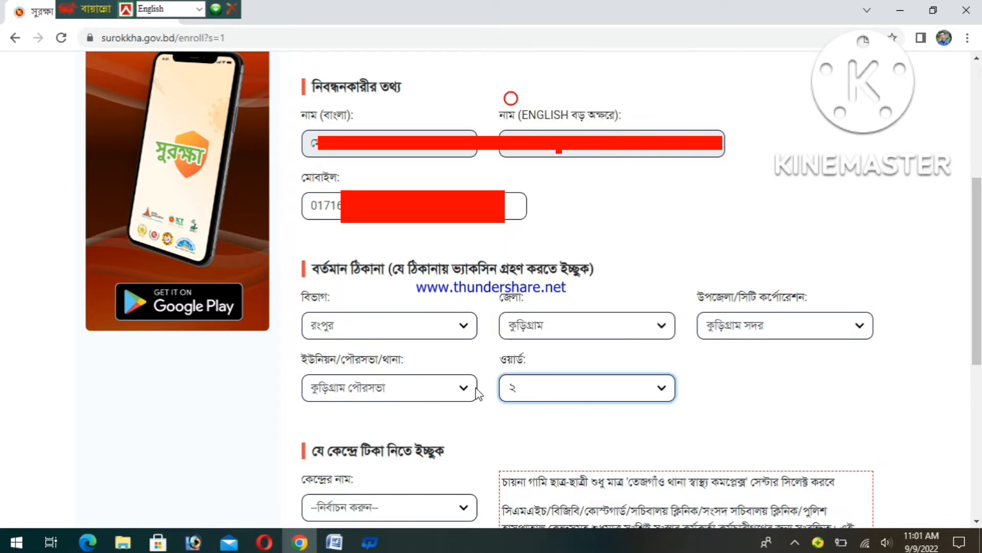
scroll(379, 449, "down", 6)
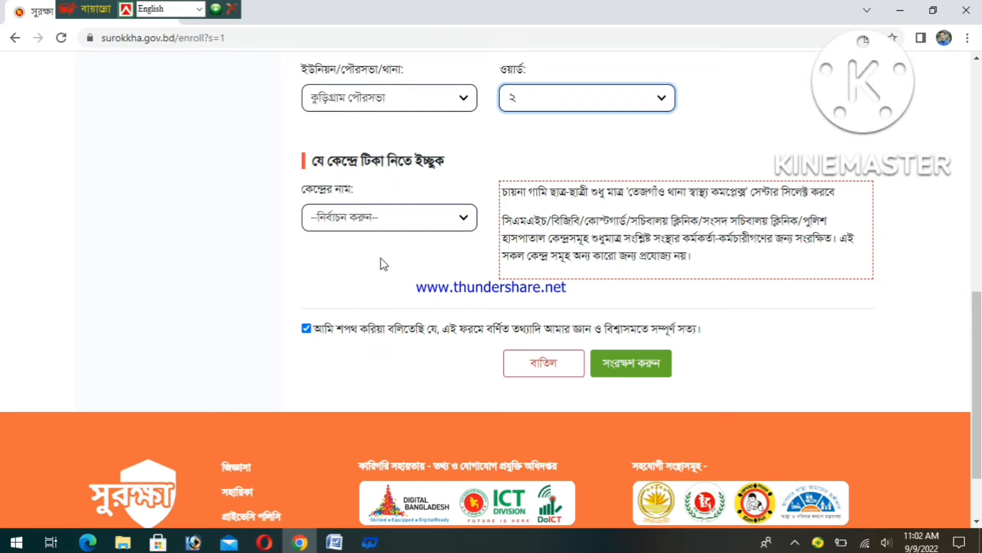
Step: Choose the district hospital as vaccination centre and try submitting the form
left_click(466, 220)
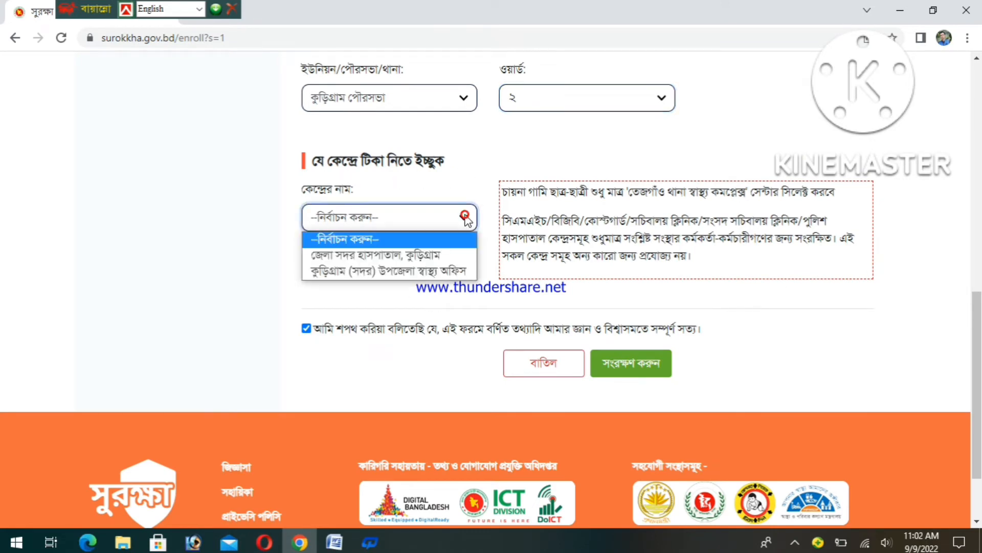
left_click(376, 259)
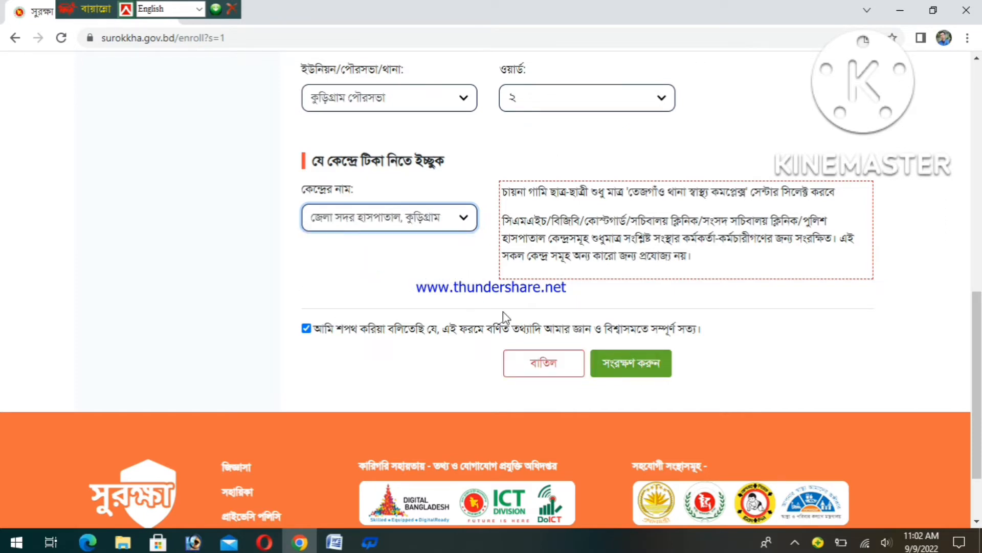
left_click(624, 366)
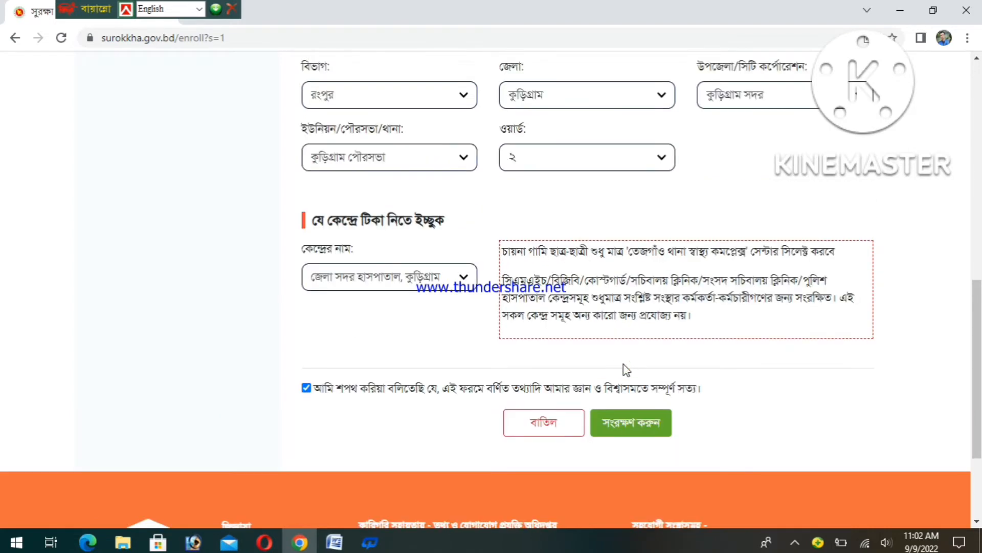
left_click(599, 422)
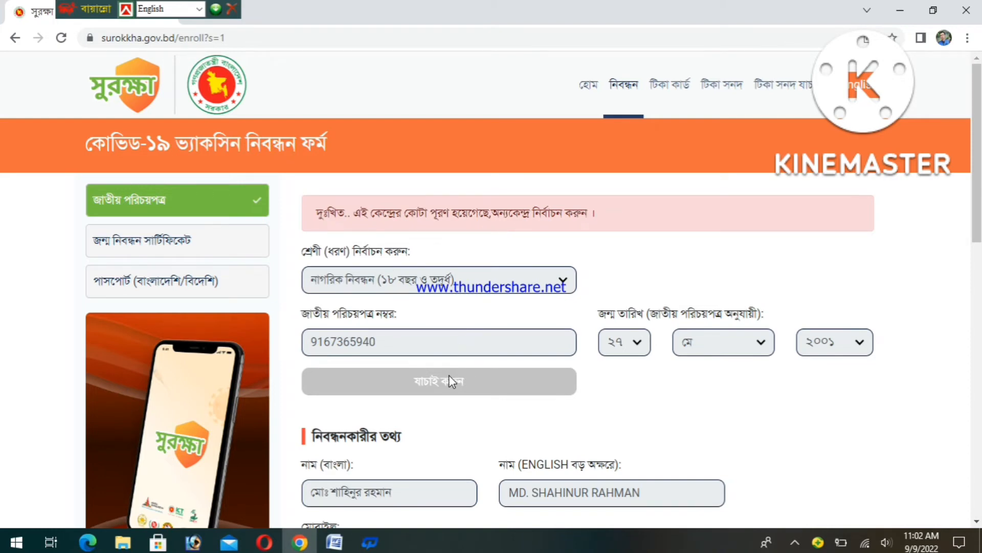
Step: Switch the centre to কুড়িগ্রাম (সদর) উপজেলা স্বাস্থ্য অফিস and resubmit the registration
scroll(447, 370, "down", 8)
scroll(429, 367, "up", 3)
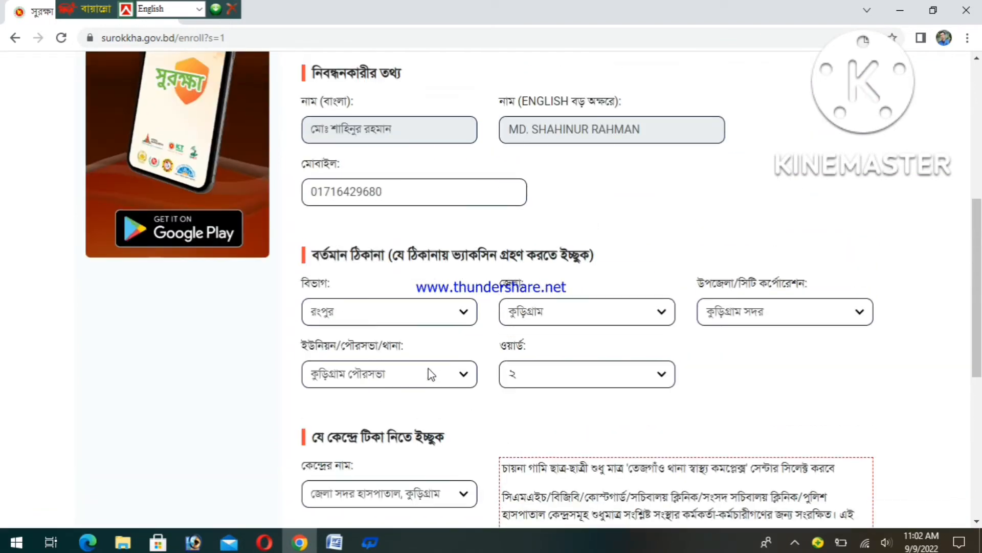
scroll(461, 478, "down", 3)
left_click(463, 352)
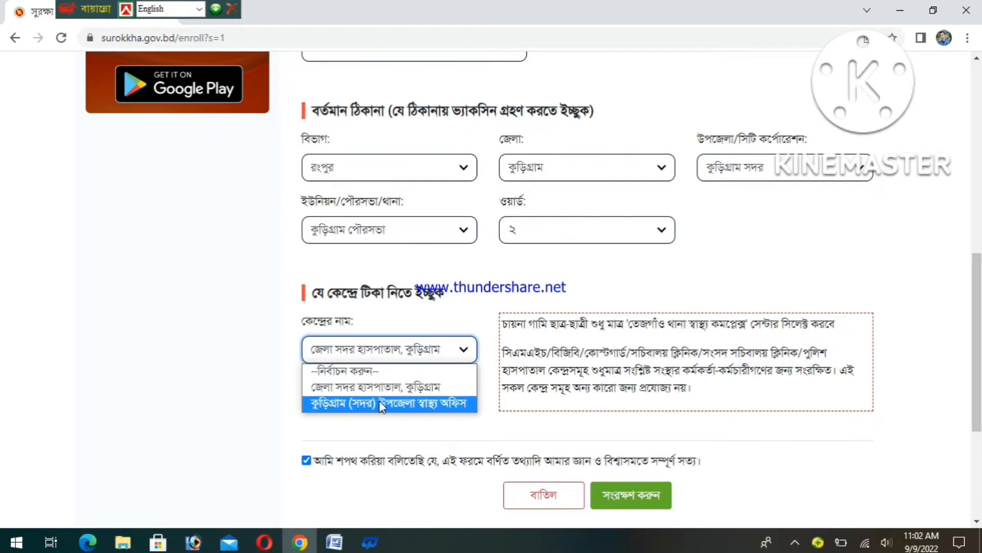
left_click(379, 400)
left_click(652, 498)
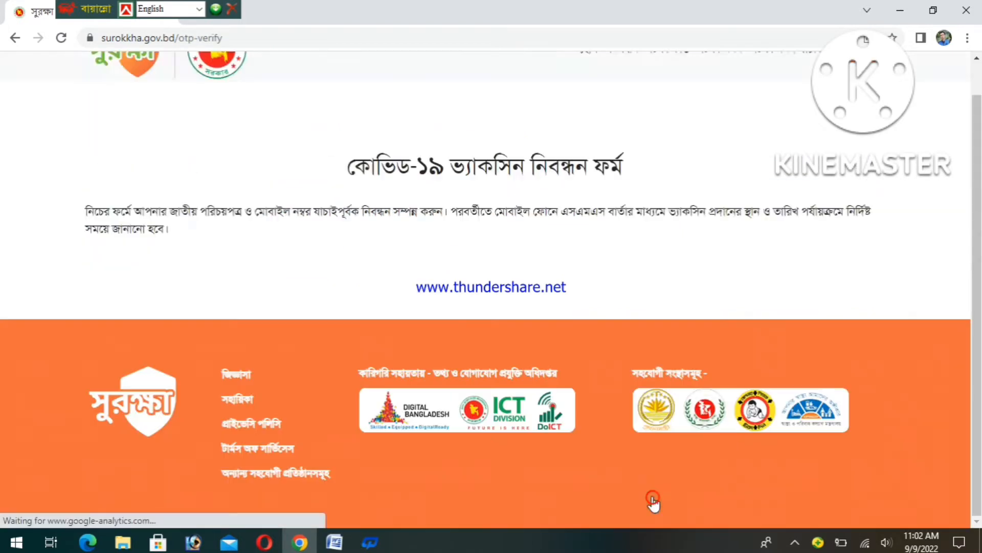
Step: Enter the received mobile OTP to confirm the registration
scroll(204, 200, "up", 5)
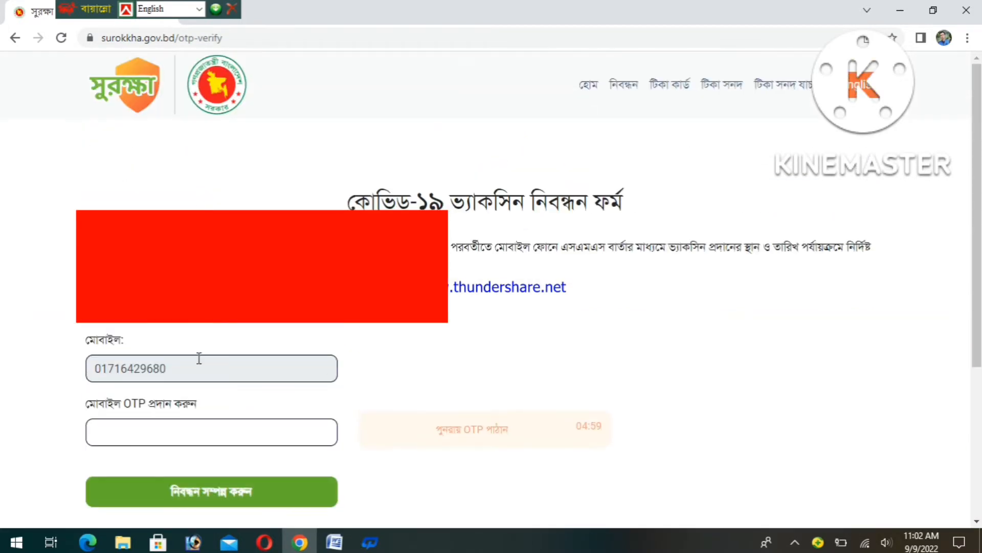
scroll(175, 423, "down", 1)
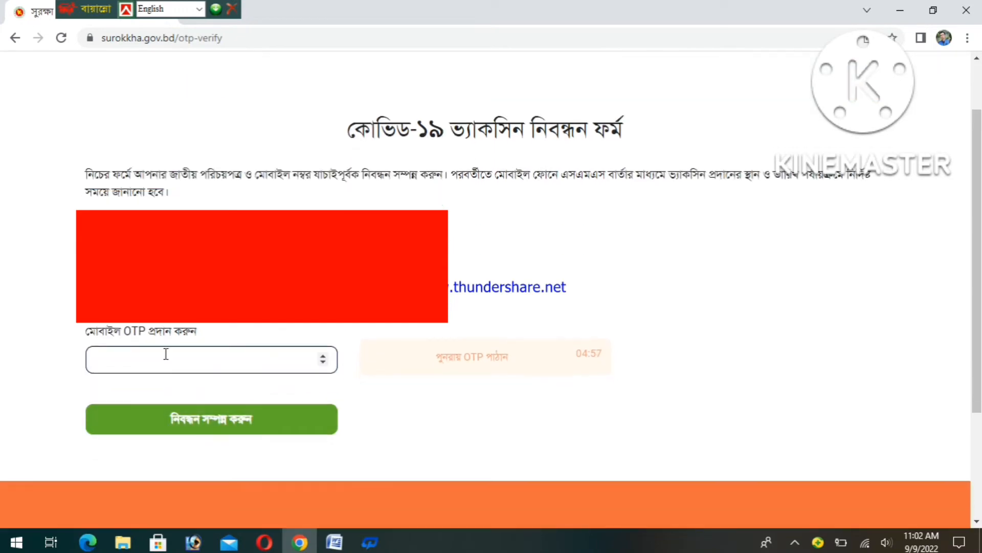
left_click(137, 352)
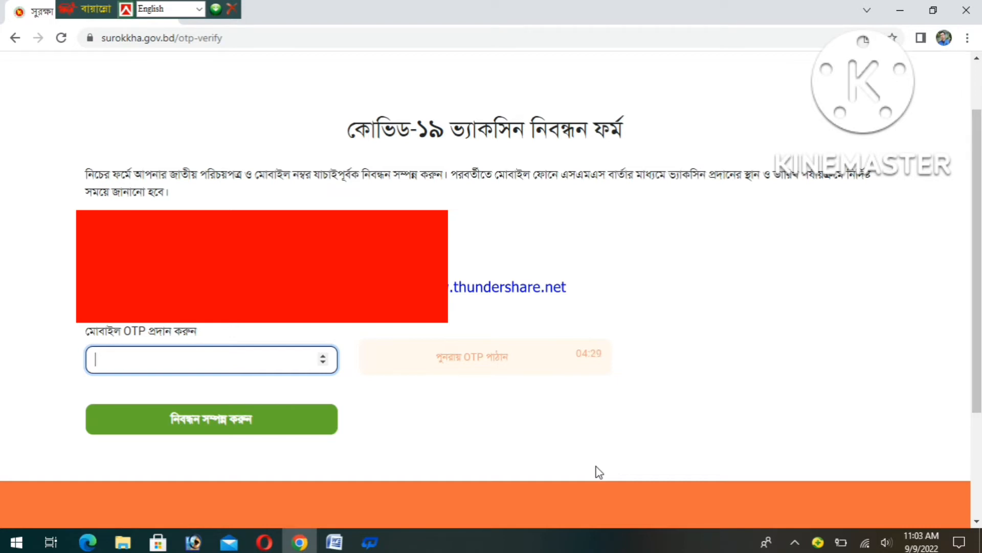
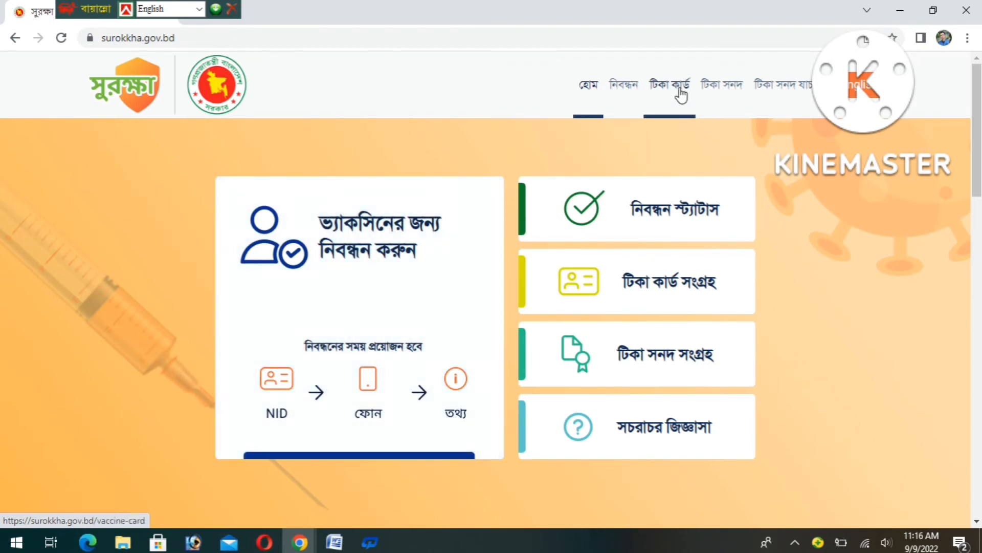
Step: Open the টিকা কার্ড page using জন্ম নিবন্ধন সার্টিফিকেট and enter the birth registration number
left_click(681, 94)
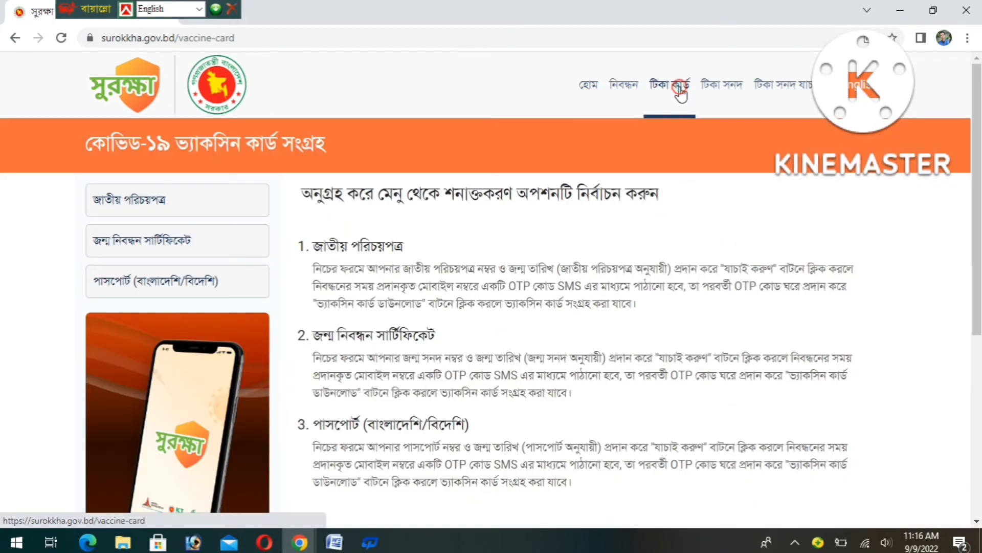
left_click(138, 245)
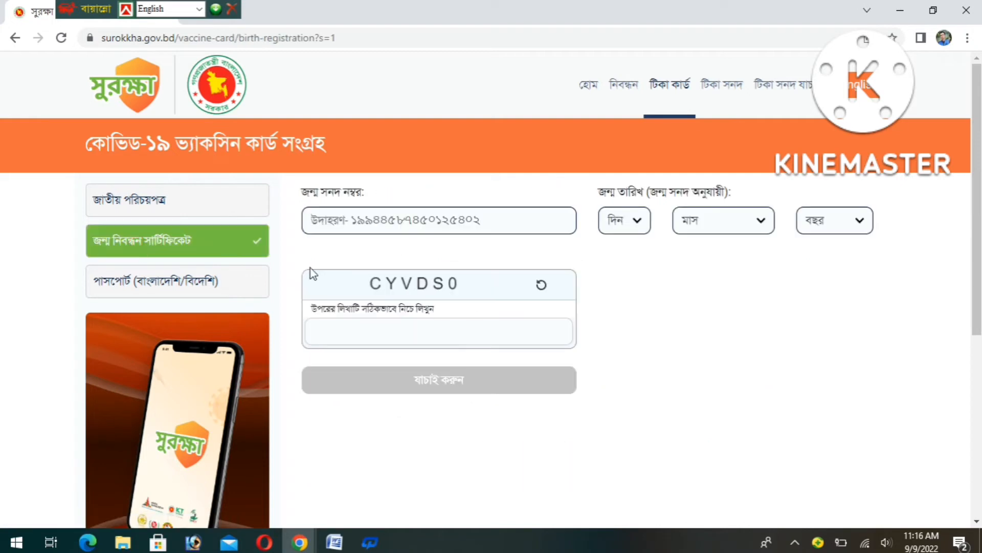
left_click(402, 224)
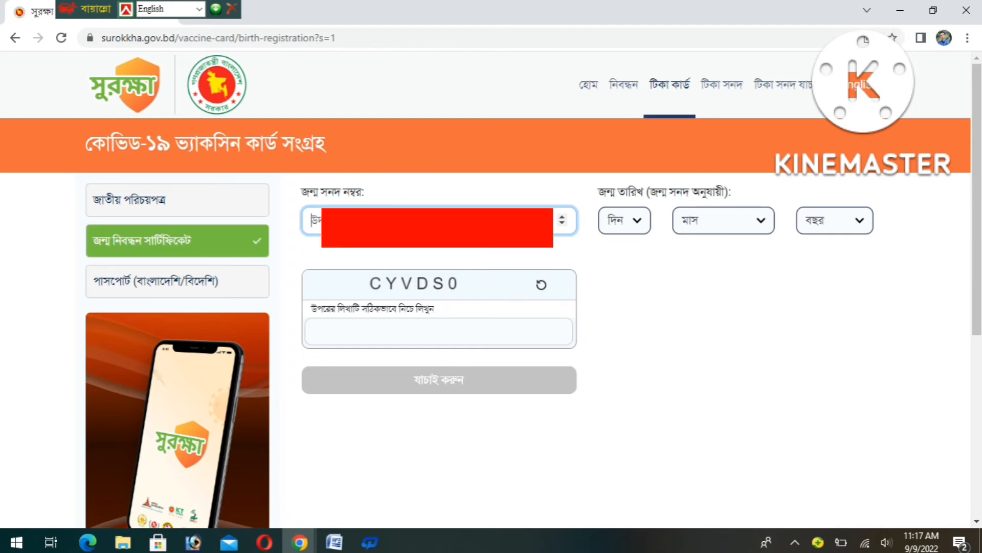
type("20")
Step: Set the birth date to ২৭ মে ২০০১ in the day, month and year dropdowns
left_click(649, 221)
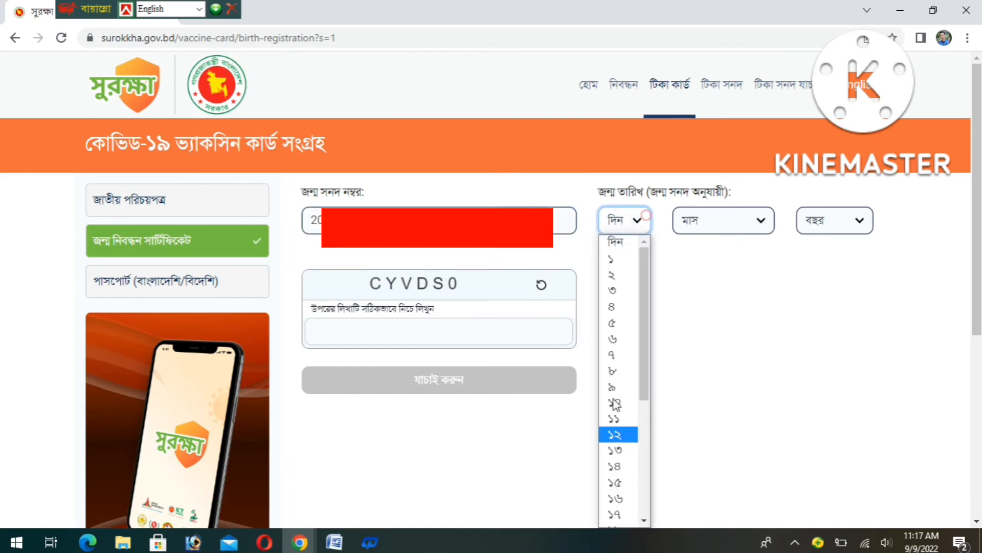
scroll(618, 410, "down", 3)
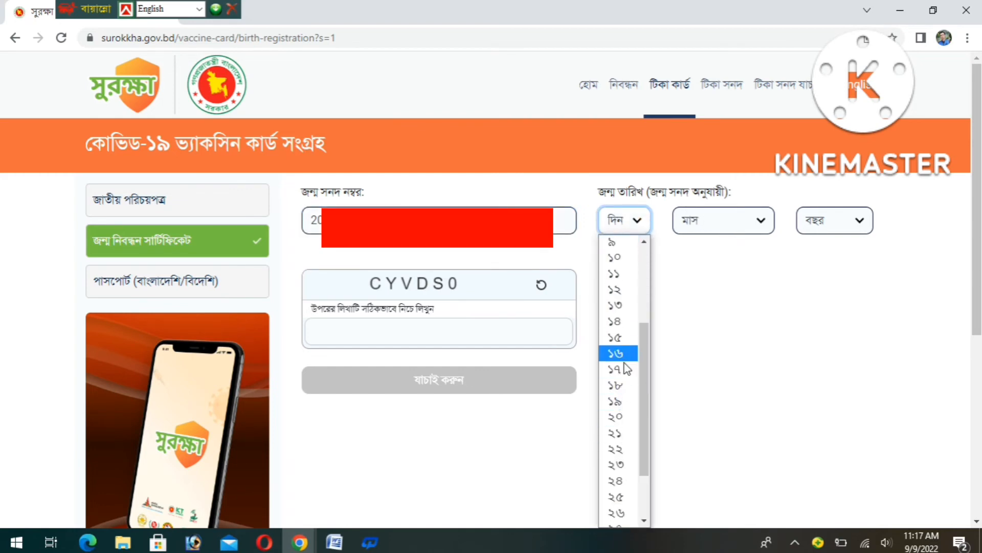
scroll(620, 491, "down", 2)
left_click(616, 457)
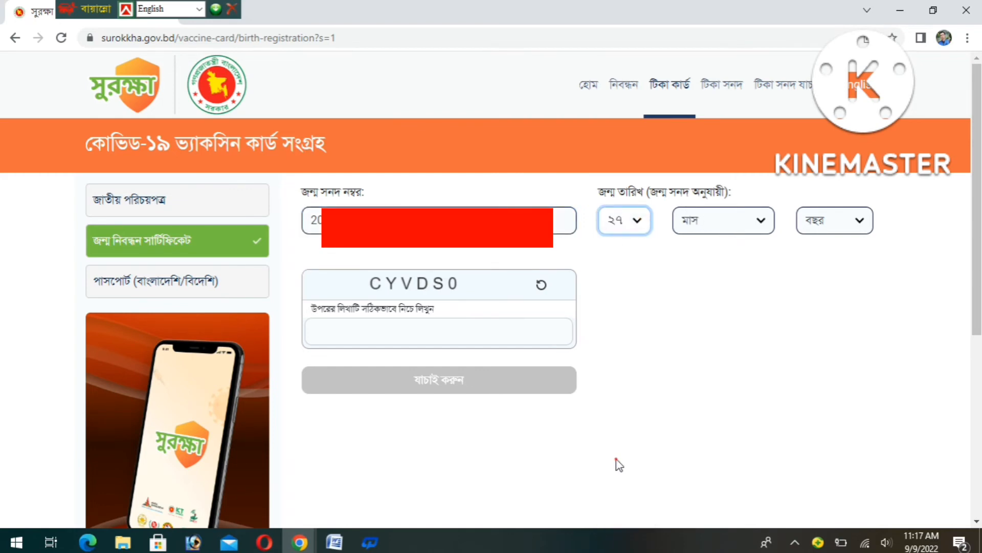
left_click(718, 230)
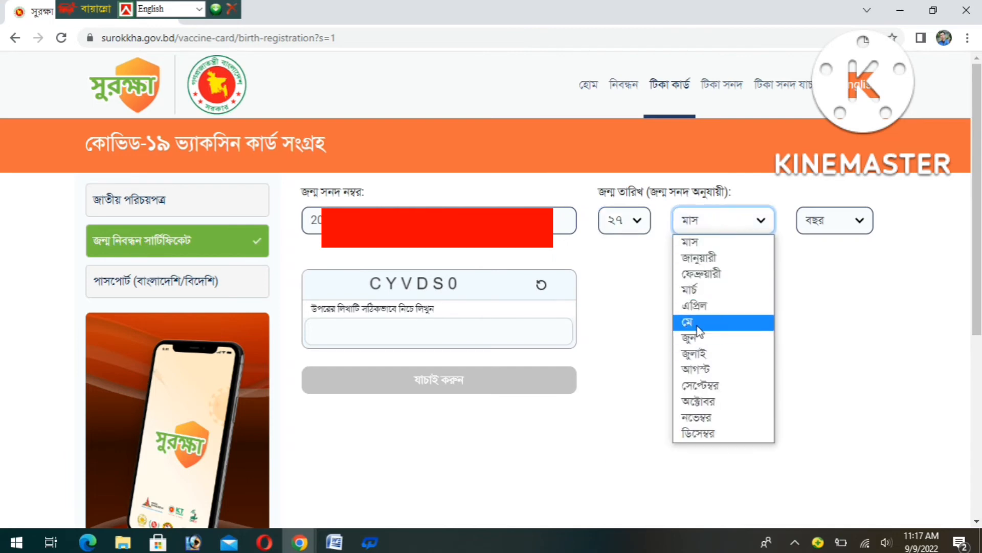
left_click(689, 323)
left_click(807, 225)
scroll(814, 399, "down", 5)
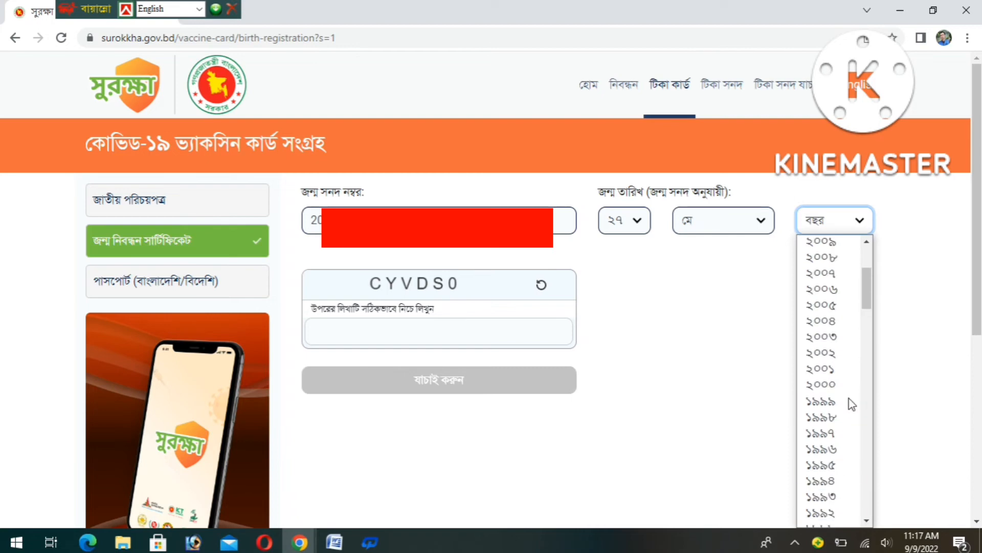
scroll(818, 266, "up", 3)
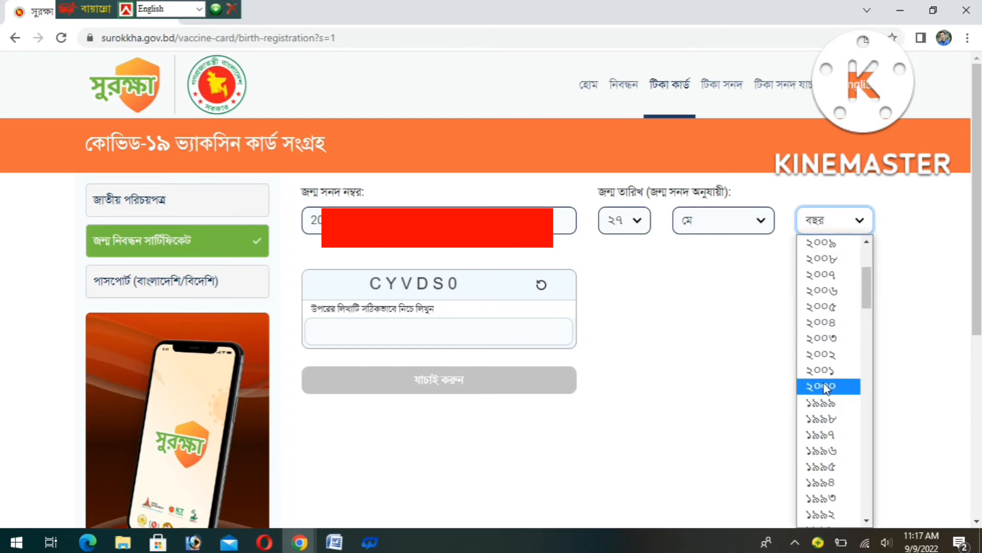
left_click(821, 371)
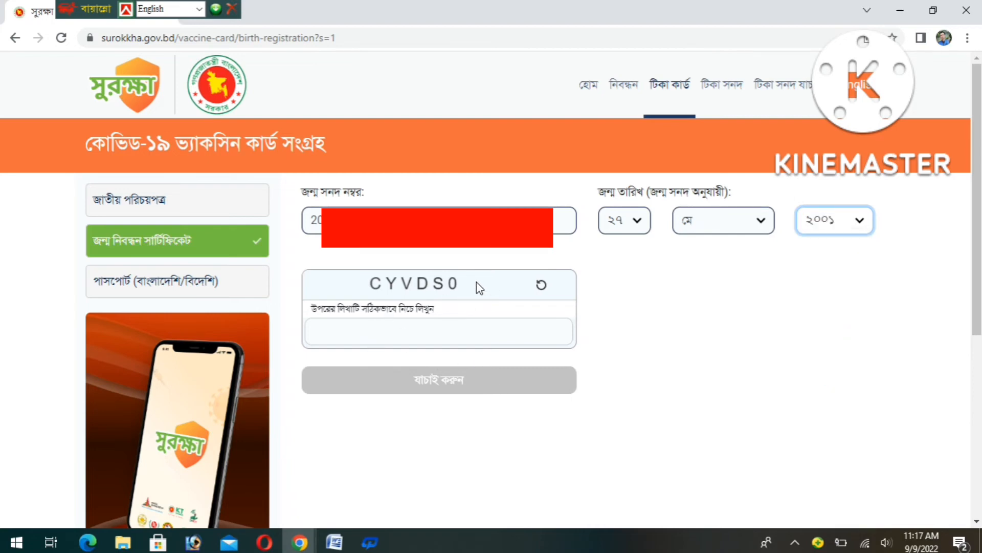
Step: Fill in the captcha text and submit the details for verification
left_click(361, 329)
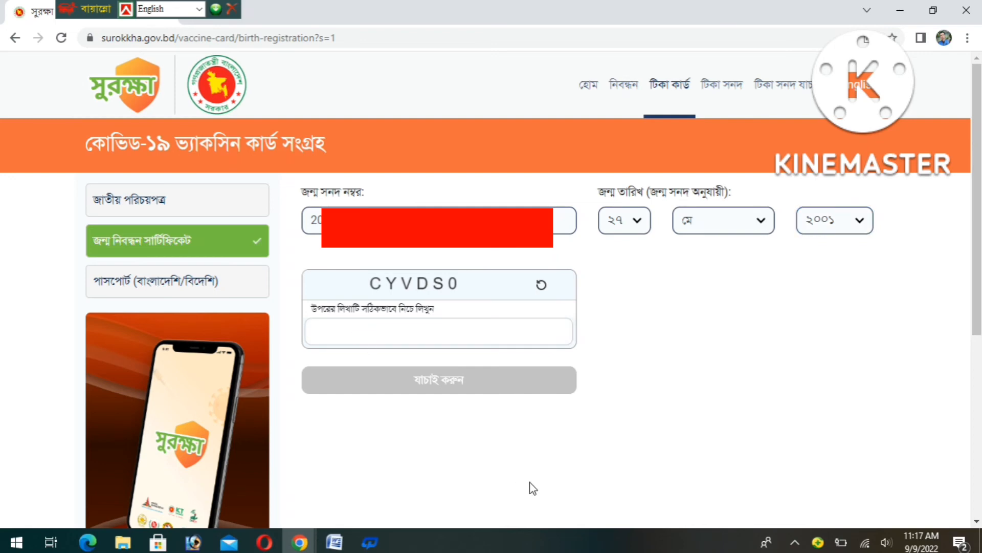
type("CYVDS0")
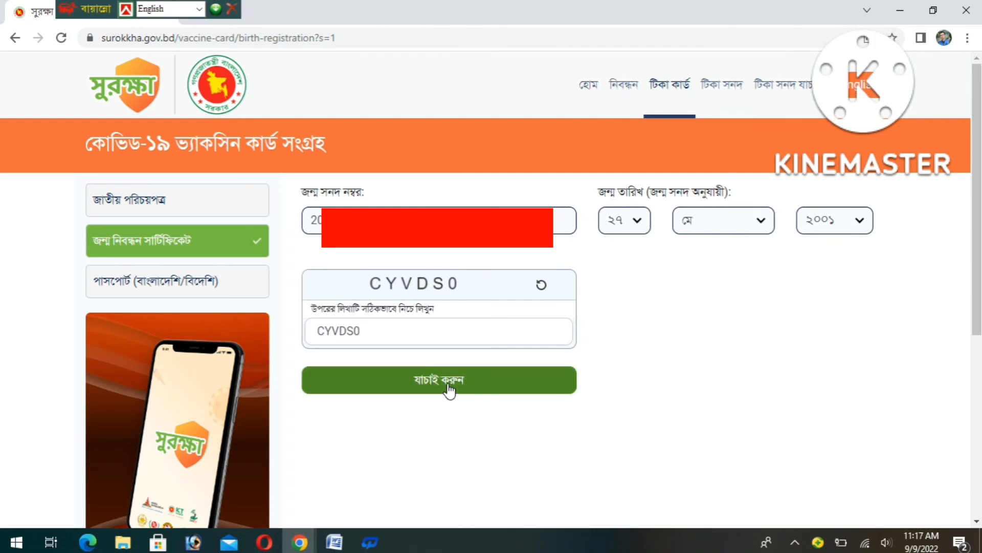
left_click(449, 391)
Step: Verify the details with যাচাই করুন and enter the received OTP
left_click(395, 391)
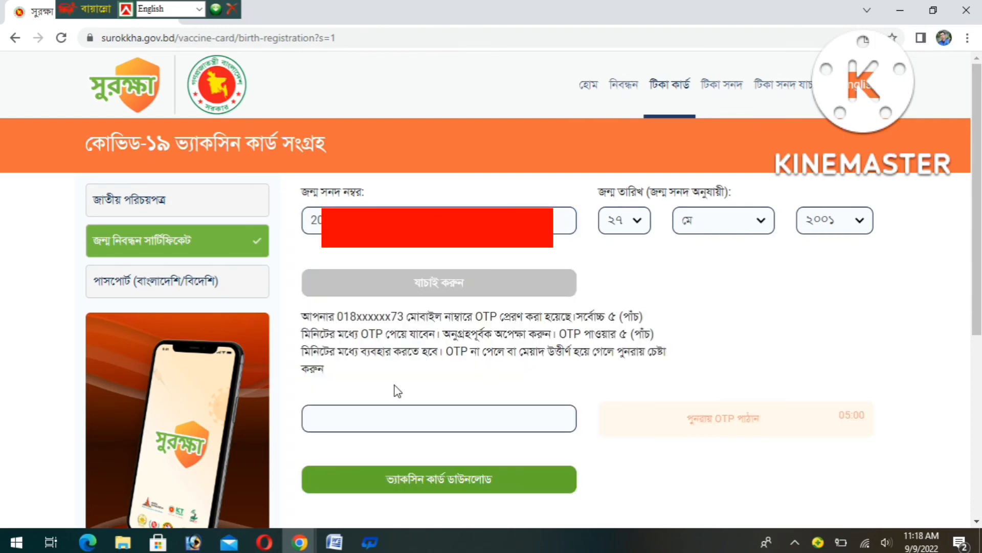
left_click(347, 419)
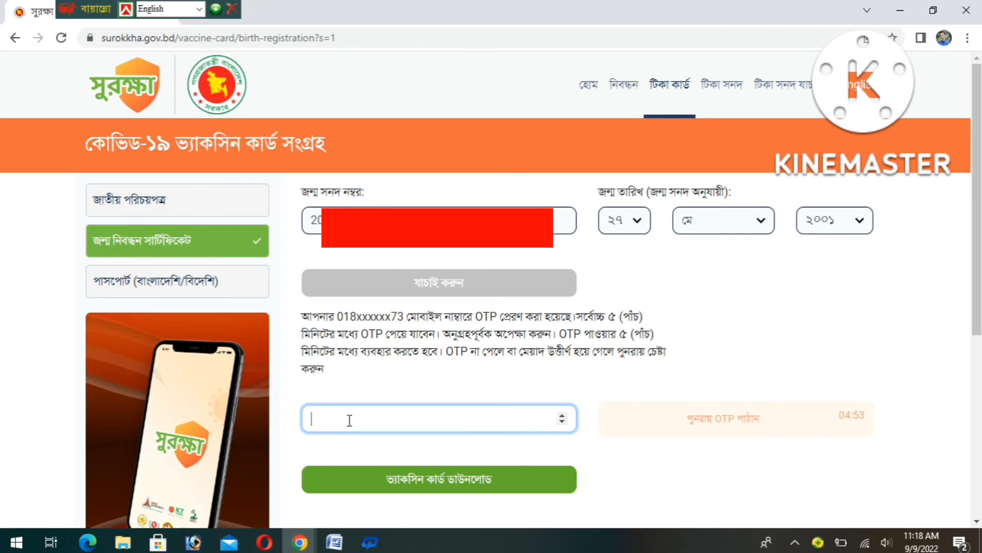
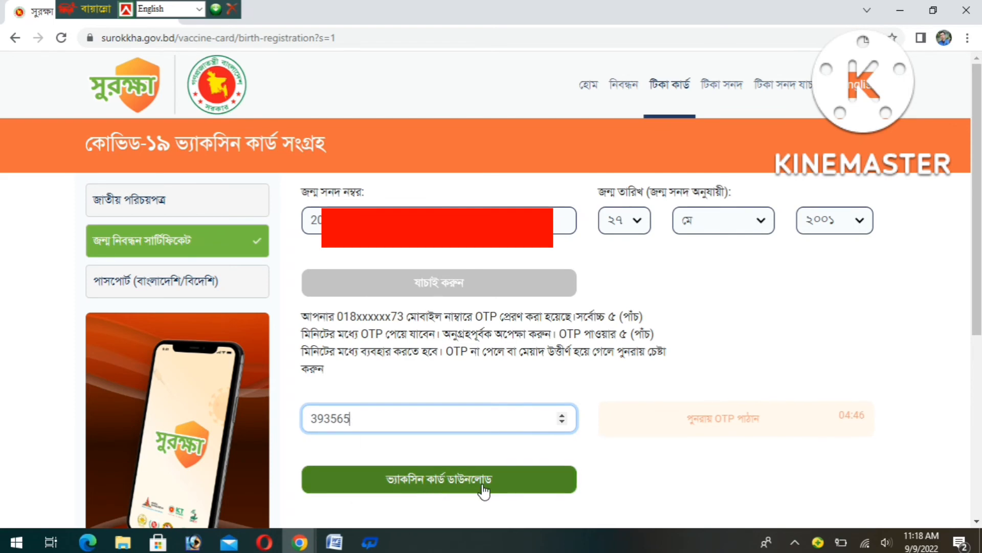
Step: Request the vaccine card with ভ্যাকসিন কার্ড ডাউনলোড and download the PDF
left_click(483, 487)
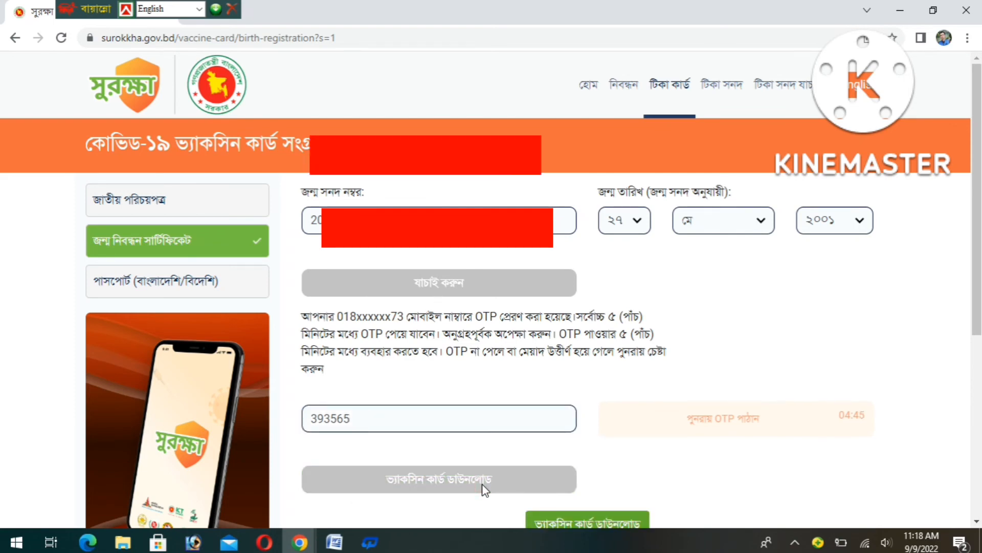
scroll(482, 483, "down", 1)
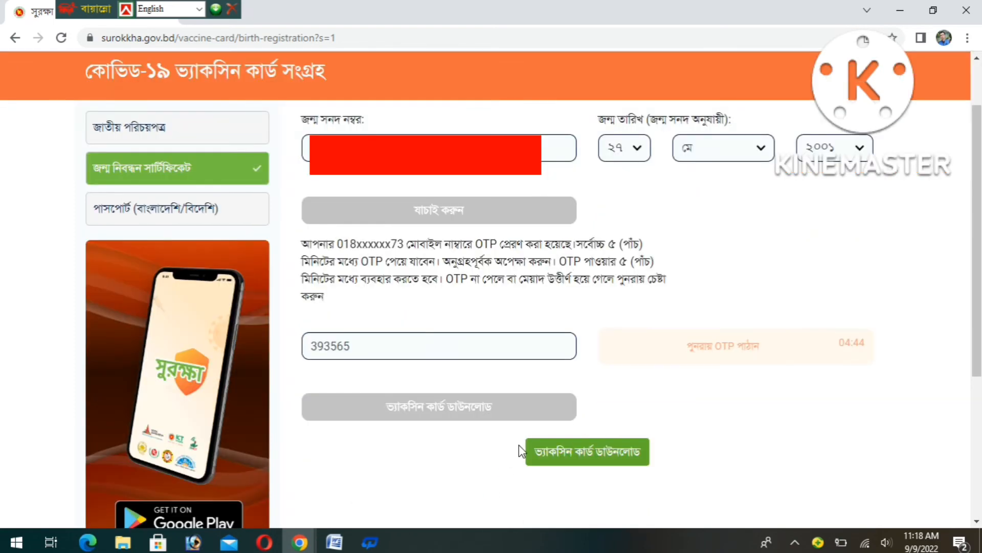
left_click(590, 454)
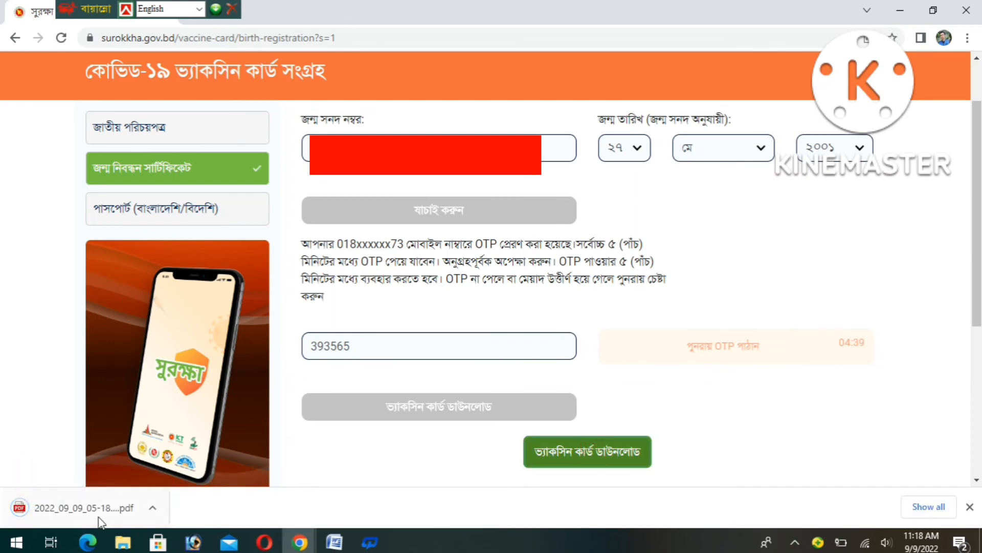
Step: Open 2022_09_09_05-18-54_am.pdf from the download shelf and scroll through the vaccination card
left_click(54, 506)
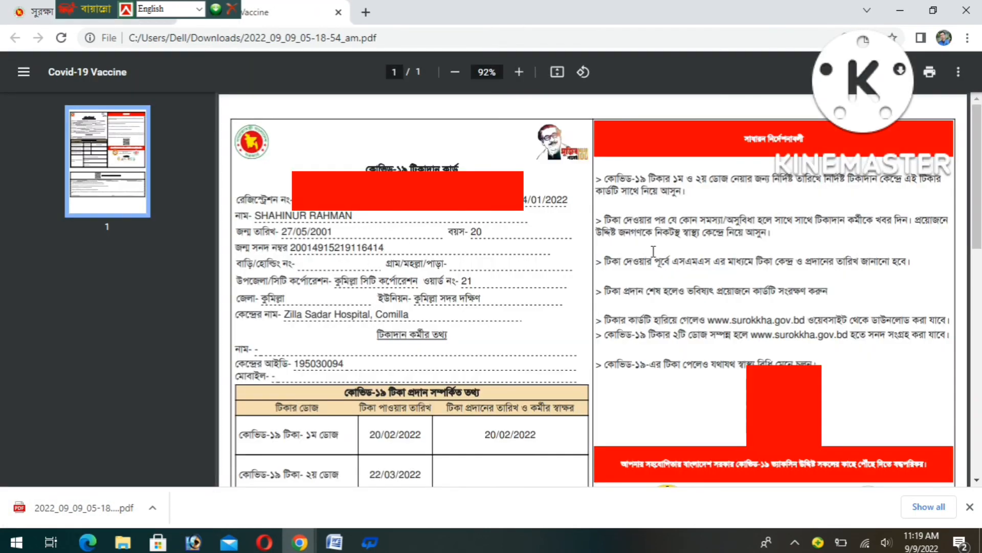
scroll(512, 266, "down", 8)
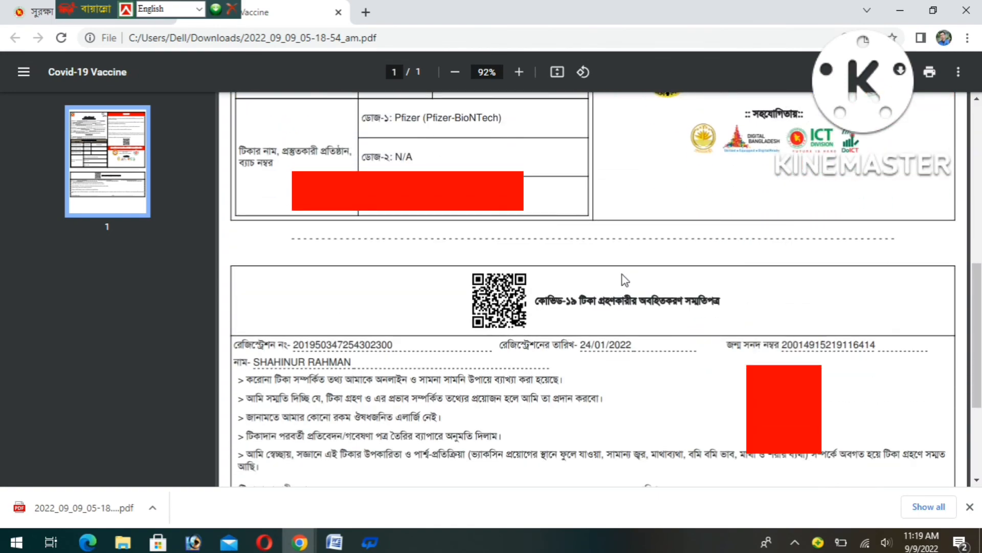
scroll(624, 279, "up", 7)
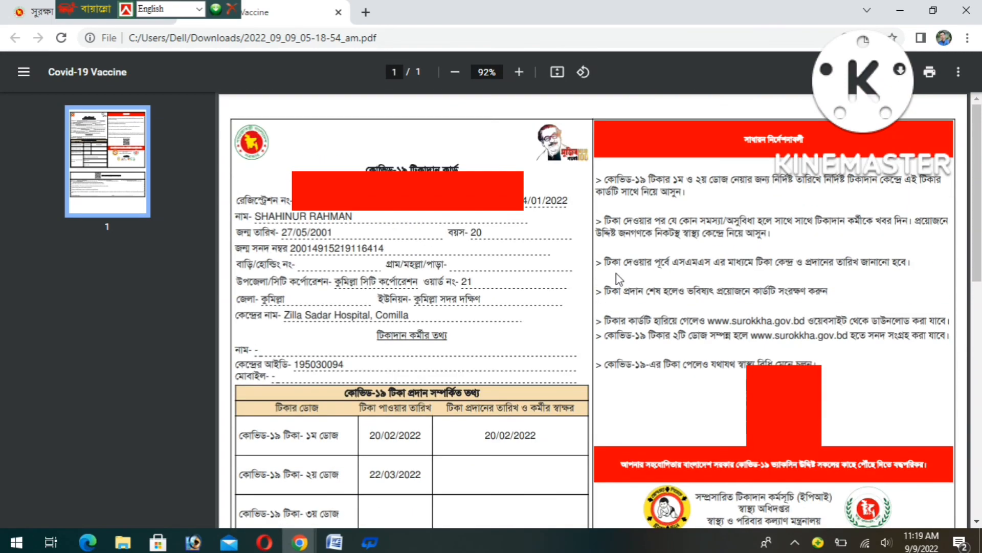